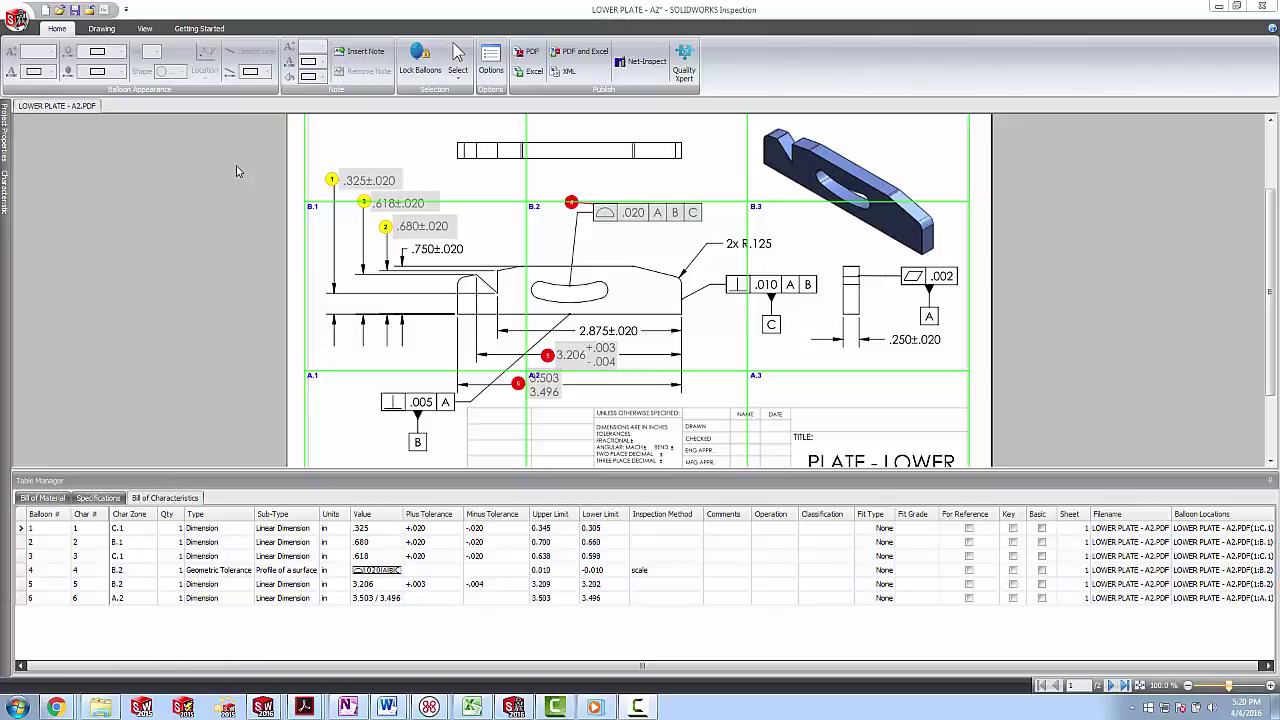
- Enable the Measurements Input and CMM Data Import add-in in the application Options
{"action": "left_click", "coordinate": [491, 70]}
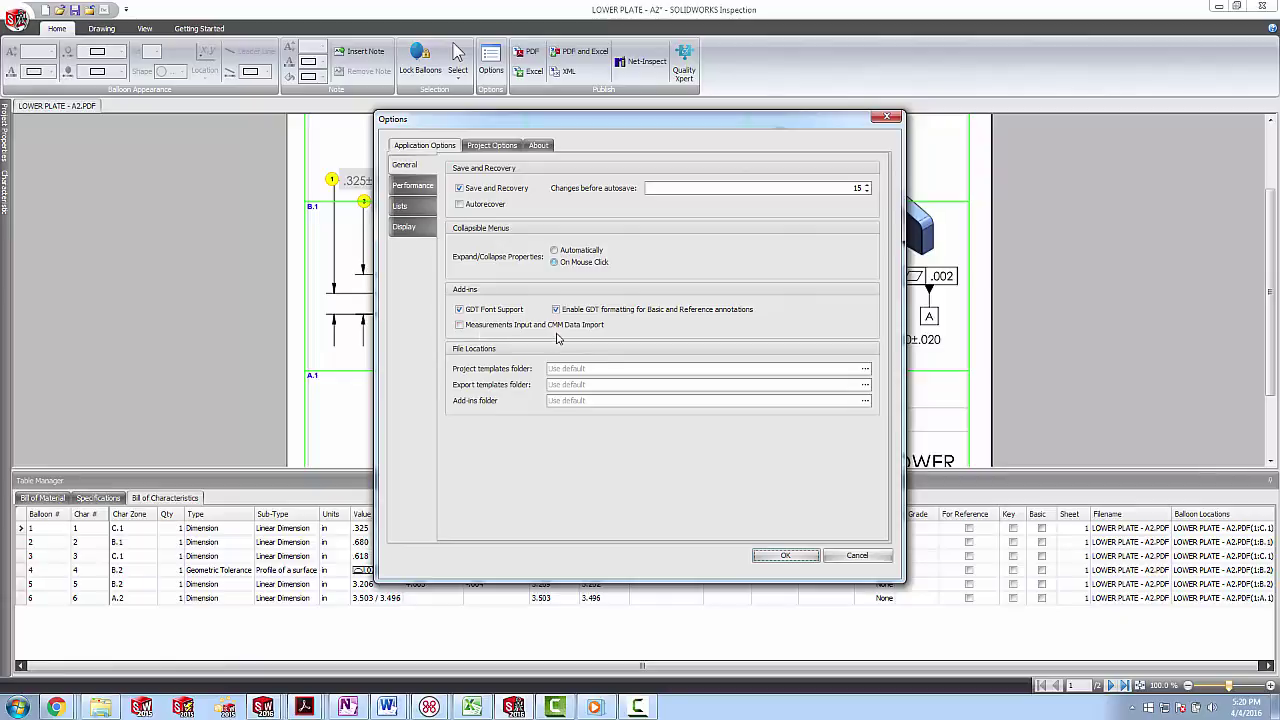
{"action": "left_click", "coordinate": [482, 330]}
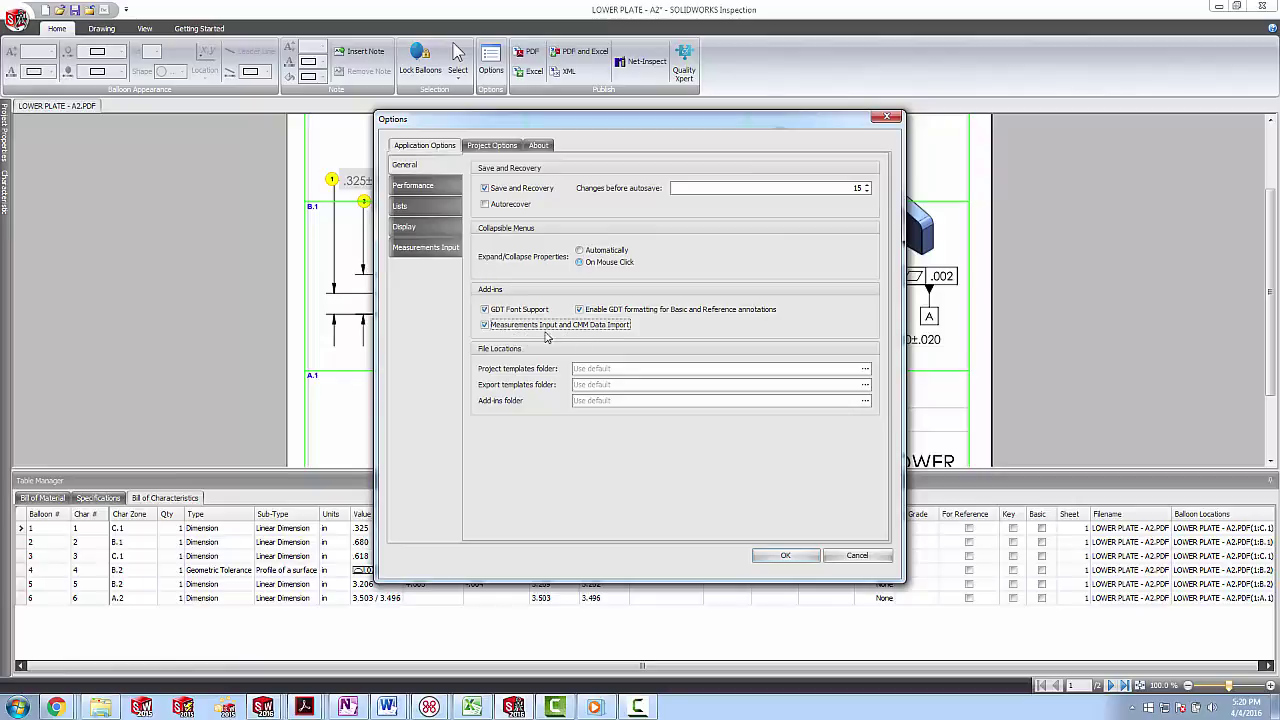
- Apply the options, add a measurement column, and enter .344 and .670 for balloons 1 and 2
{"action": "left_click", "coordinate": [795, 556]}
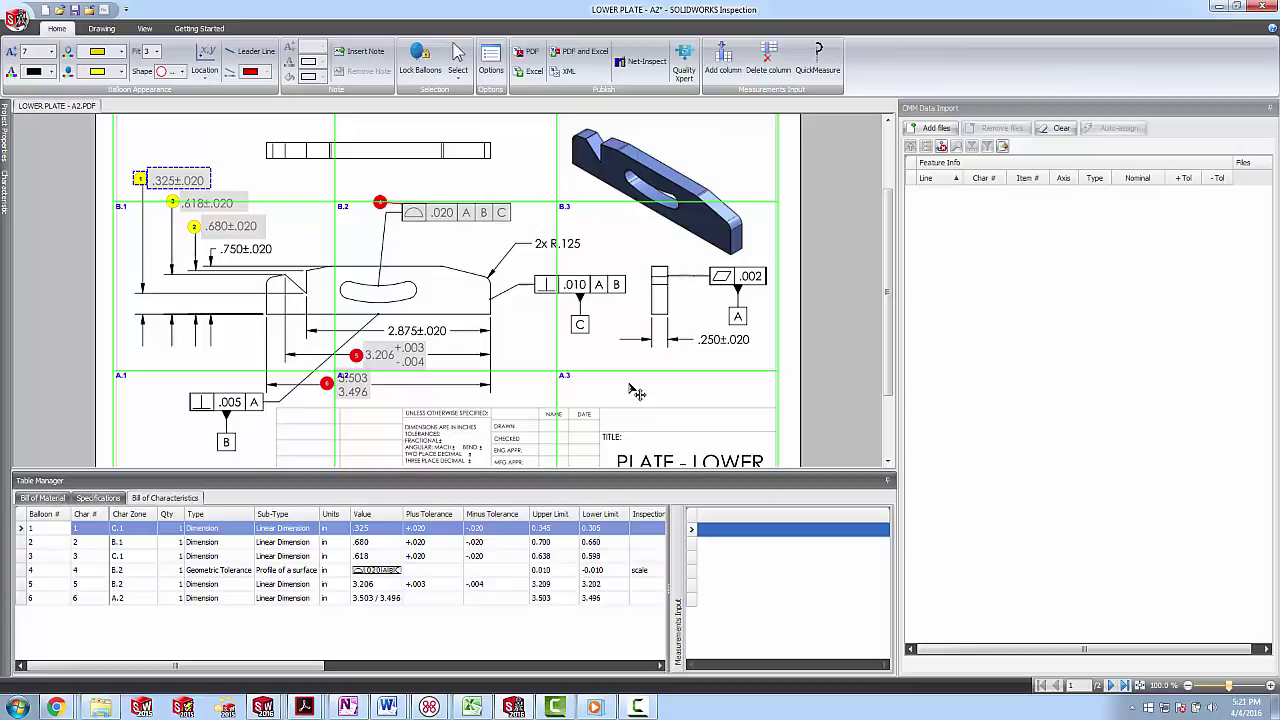
{"action": "left_click", "coordinate": [719, 66]}
{"action": "left_click", "coordinate": [708, 532]}
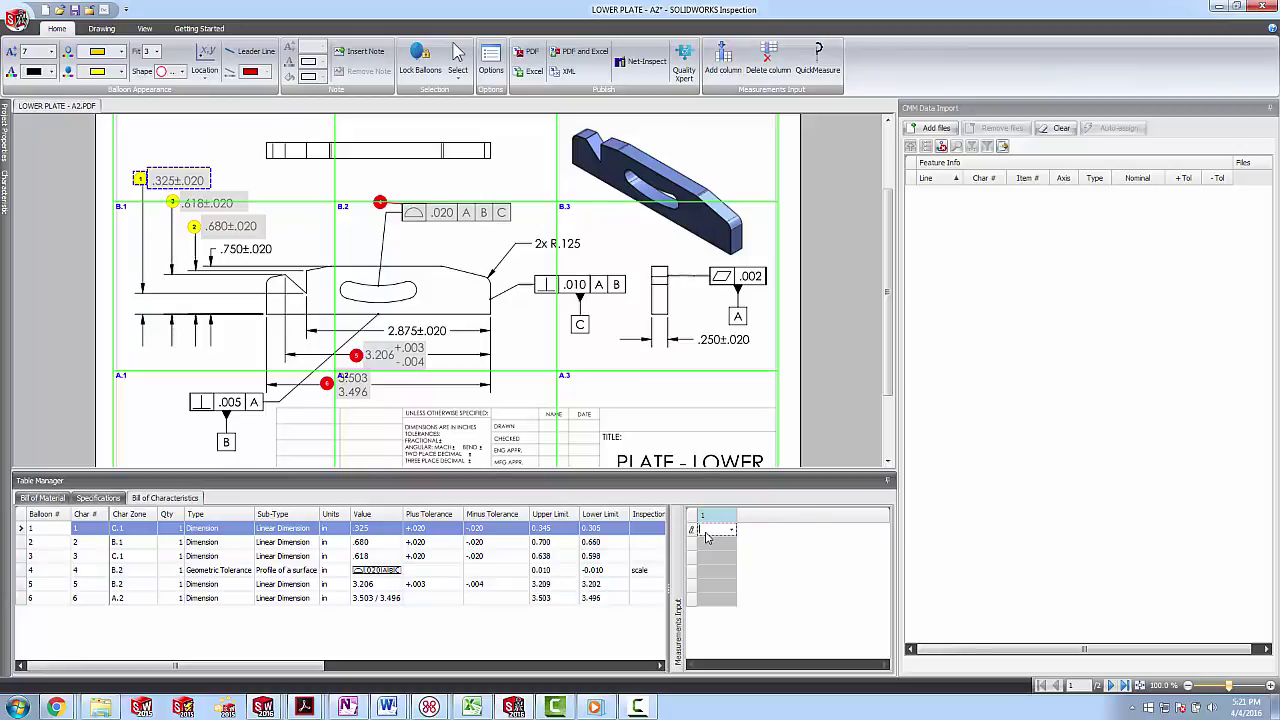
{"action": "type", "text": ".344"}
{"action": "key", "text": "Return"}
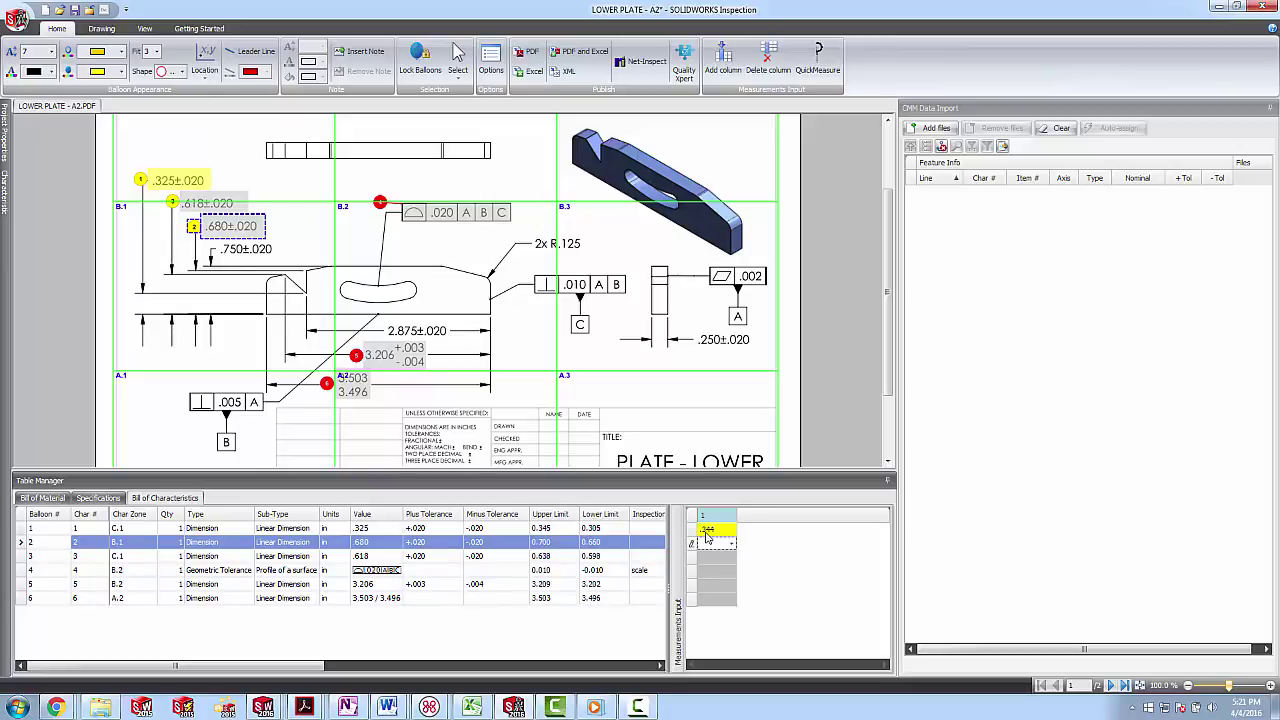
{"action": "type", "text": ".67"}
{"action": "key", "text": "Return"}
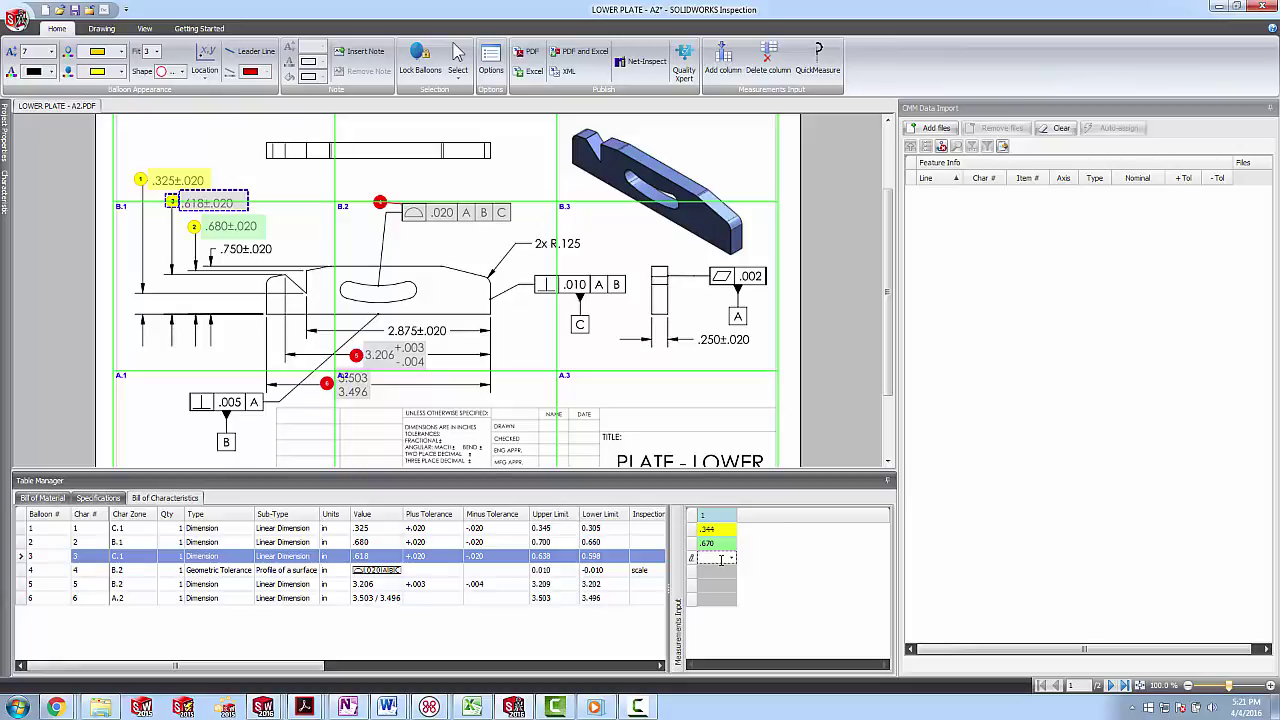
- Delete the manual measurement column holding .344 and .670, confirming with Yes
{"action": "right_click", "coordinate": [736, 514]}
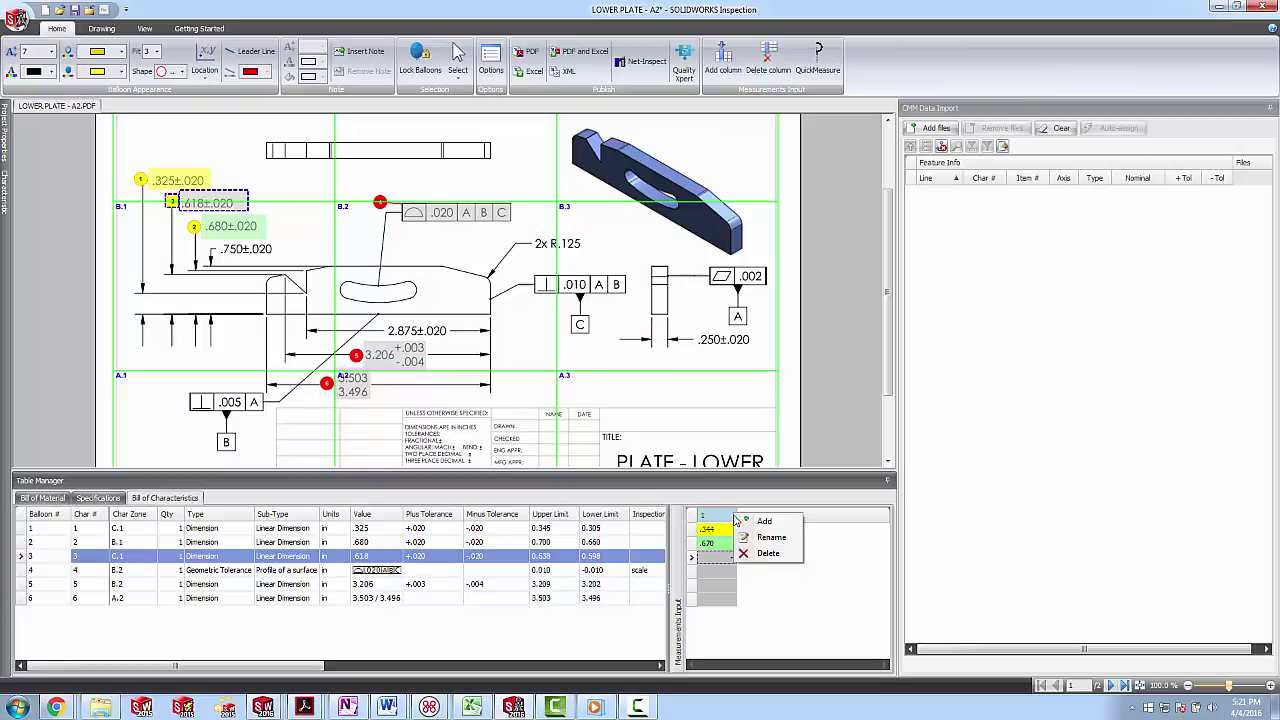
{"action": "left_click", "coordinate": [765, 554]}
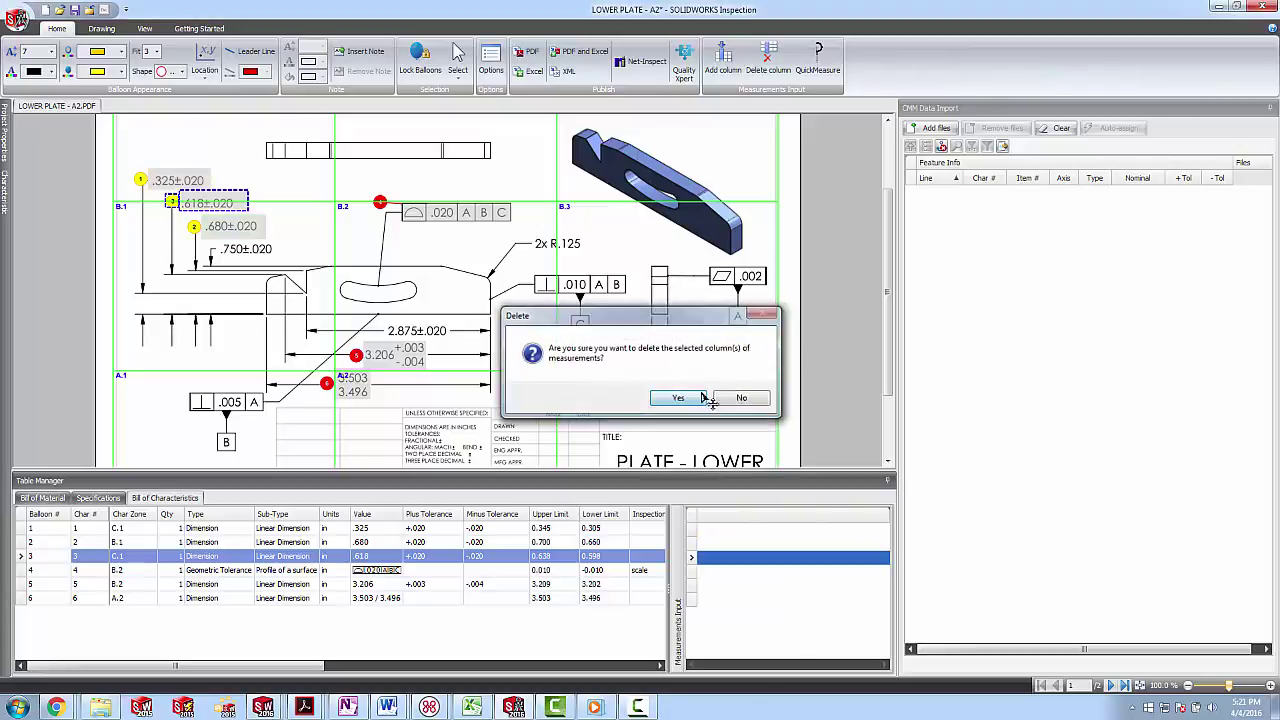
{"action": "left_click", "coordinate": [703, 397]}
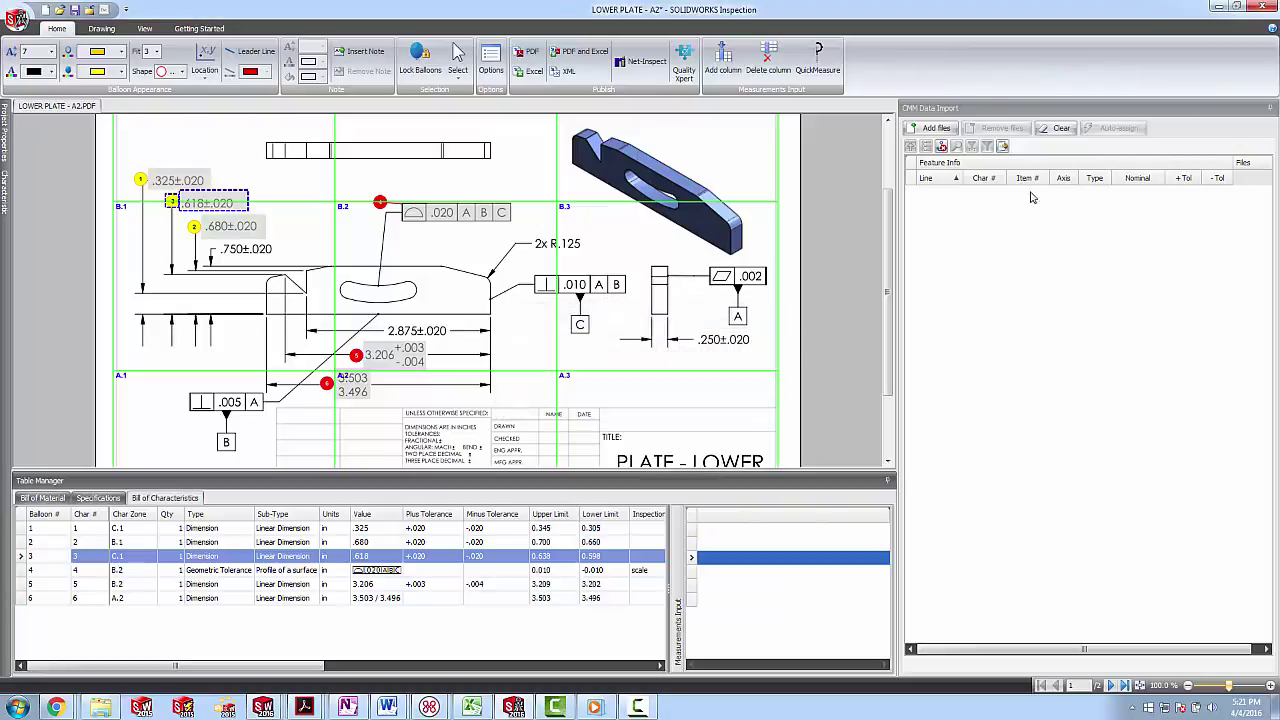
- Choose the PC-DMIS.xml template in the CMM import settings and confirm them
{"action": "left_click", "coordinate": [1003, 146]}
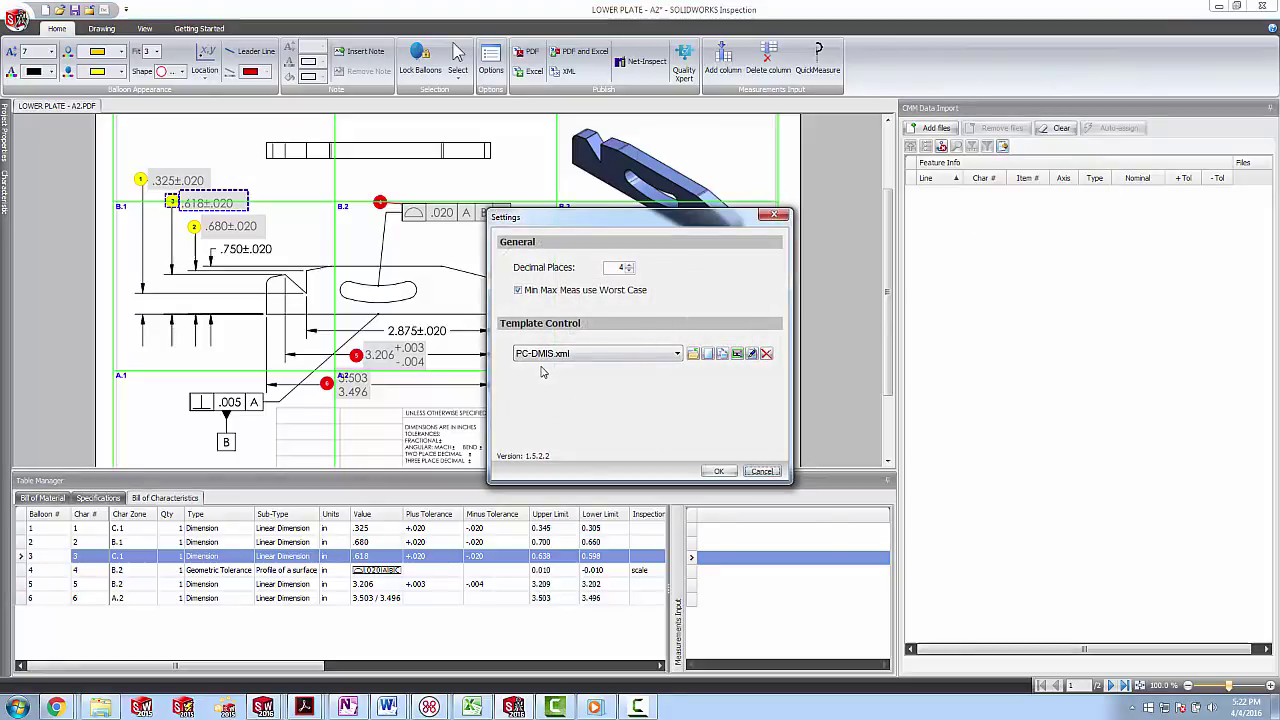
{"action": "left_click", "coordinate": [678, 354]}
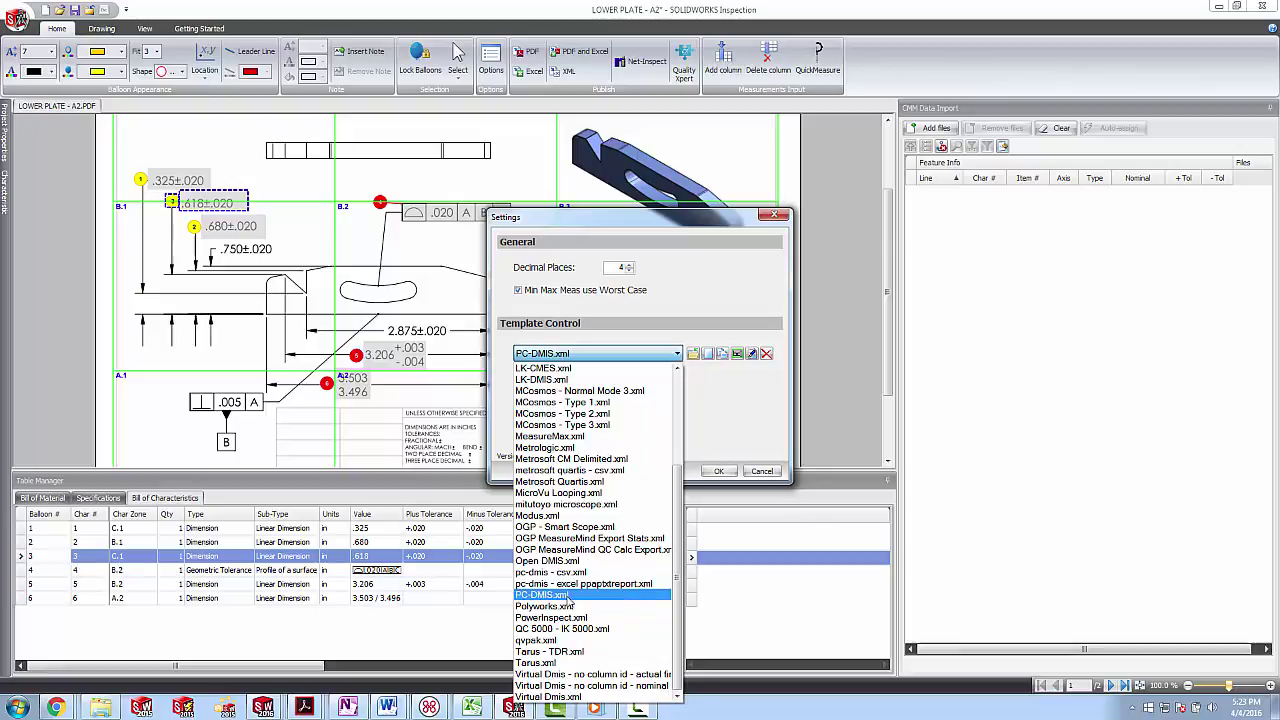
{"action": "left_click", "coordinate": [568, 597]}
{"action": "left_click", "coordinate": [717, 471]}
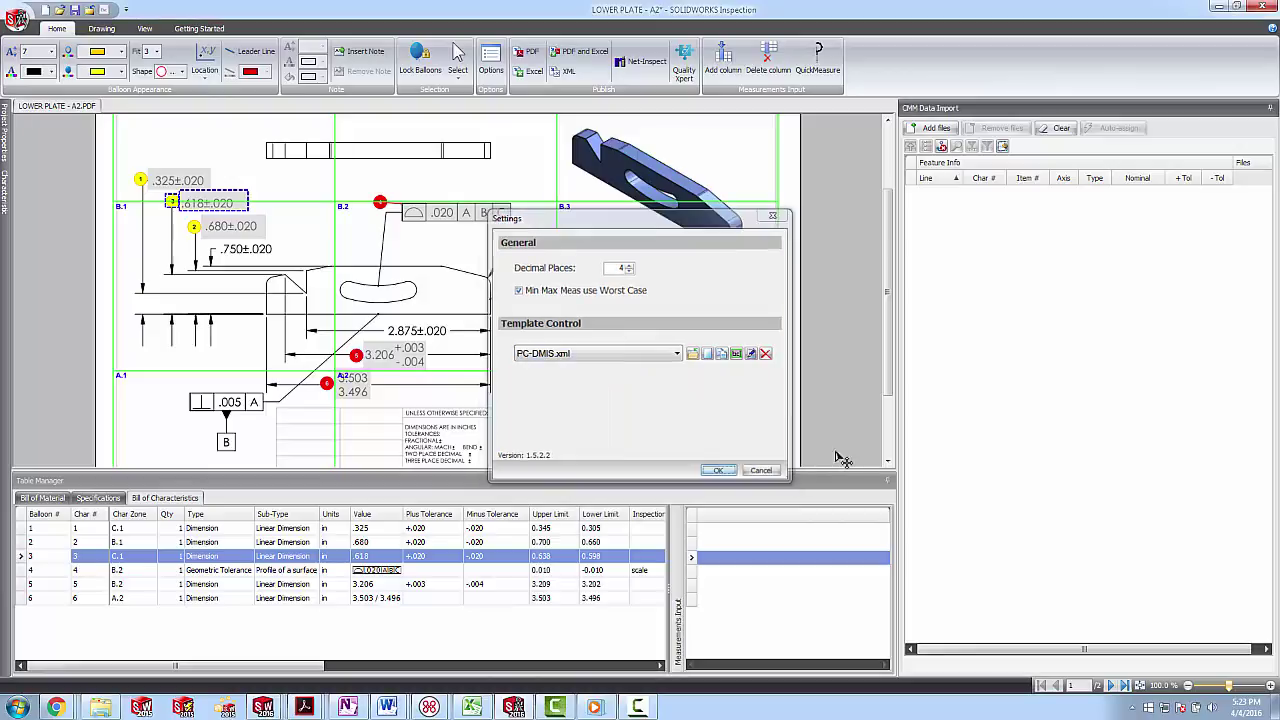
- Add the results file PCDMIS C001 - NEW.txt to the CMM Data Import list
{"action": "left_click", "coordinate": [930, 128]}
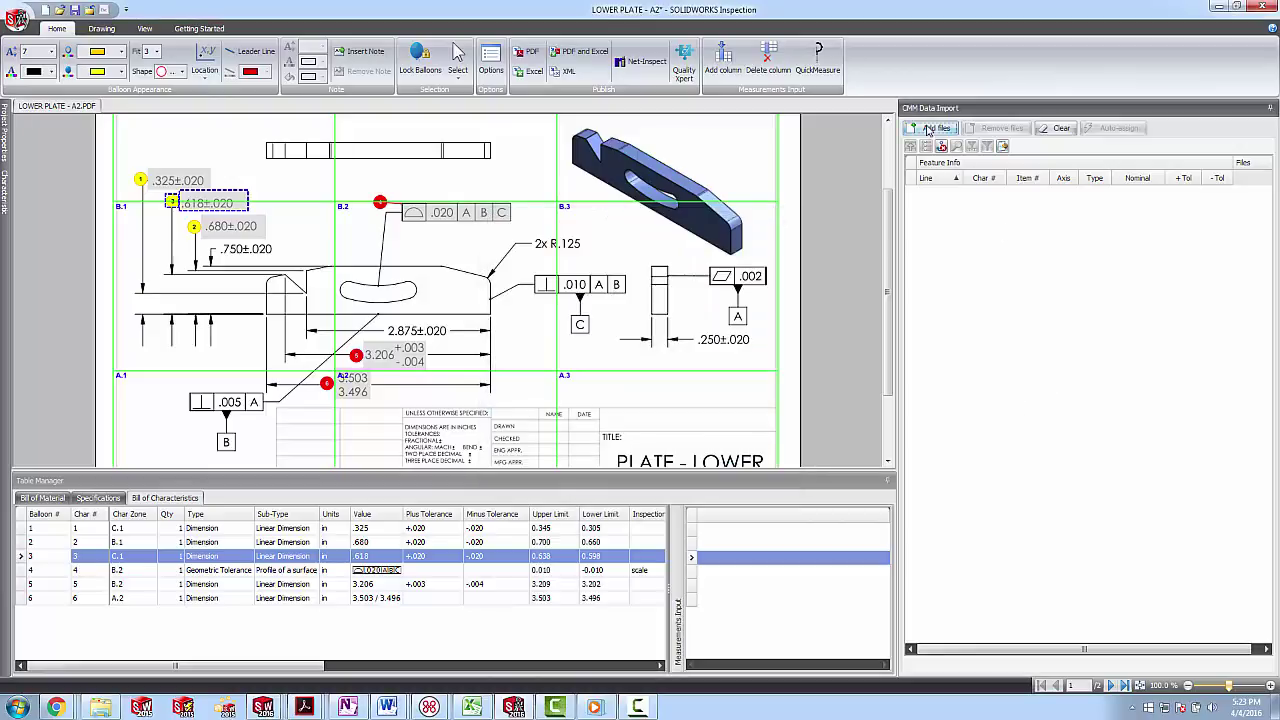
{"action": "left_click_drag", "start_coordinate": [409, 243], "coordinate": [403, 400]}
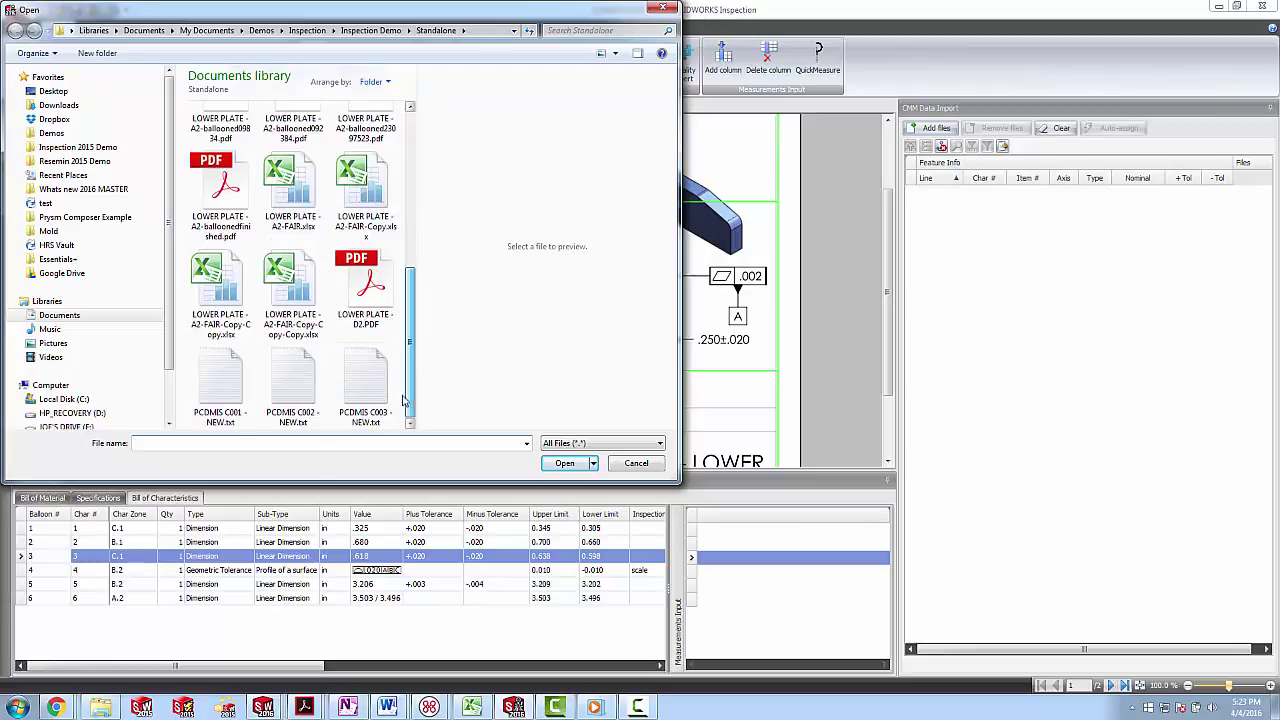
{"action": "left_click", "coordinate": [225, 405]}
{"action": "left_click", "coordinate": [565, 463]}
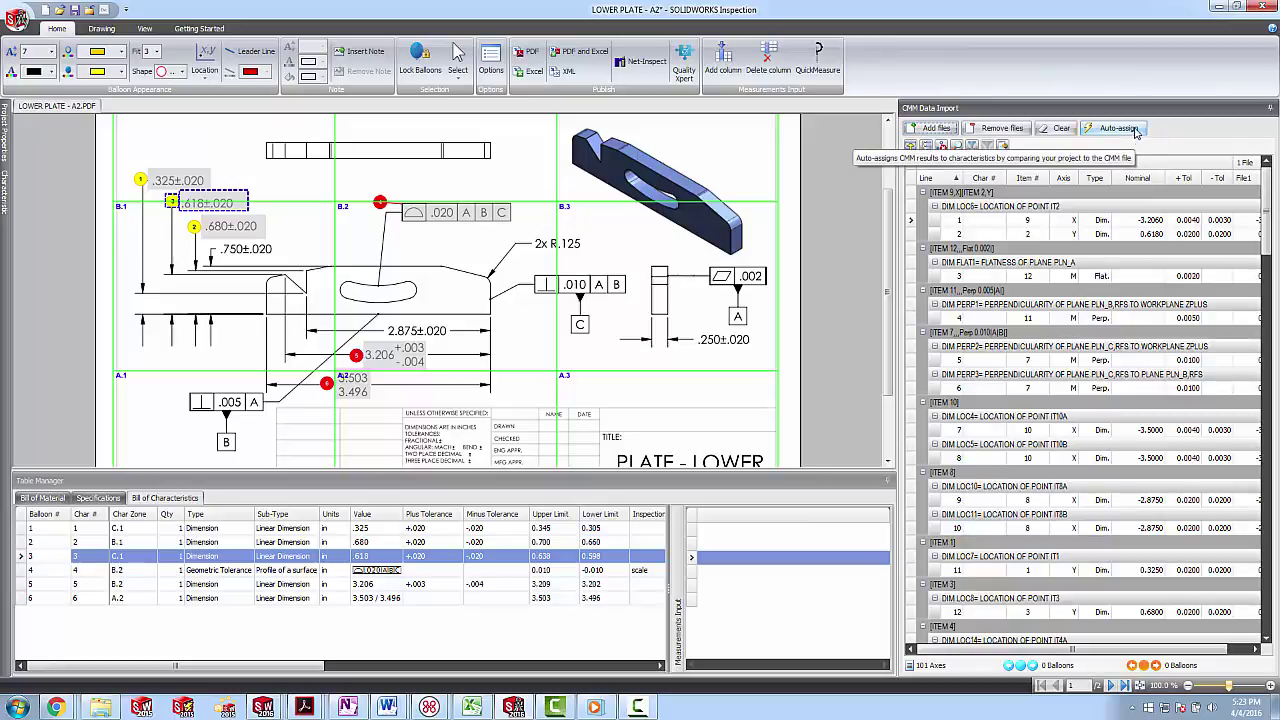
- Run auto-assign matching by type, nominal and tolerances, with Item # unchecked
{"action": "left_click", "coordinate": [1131, 131]}
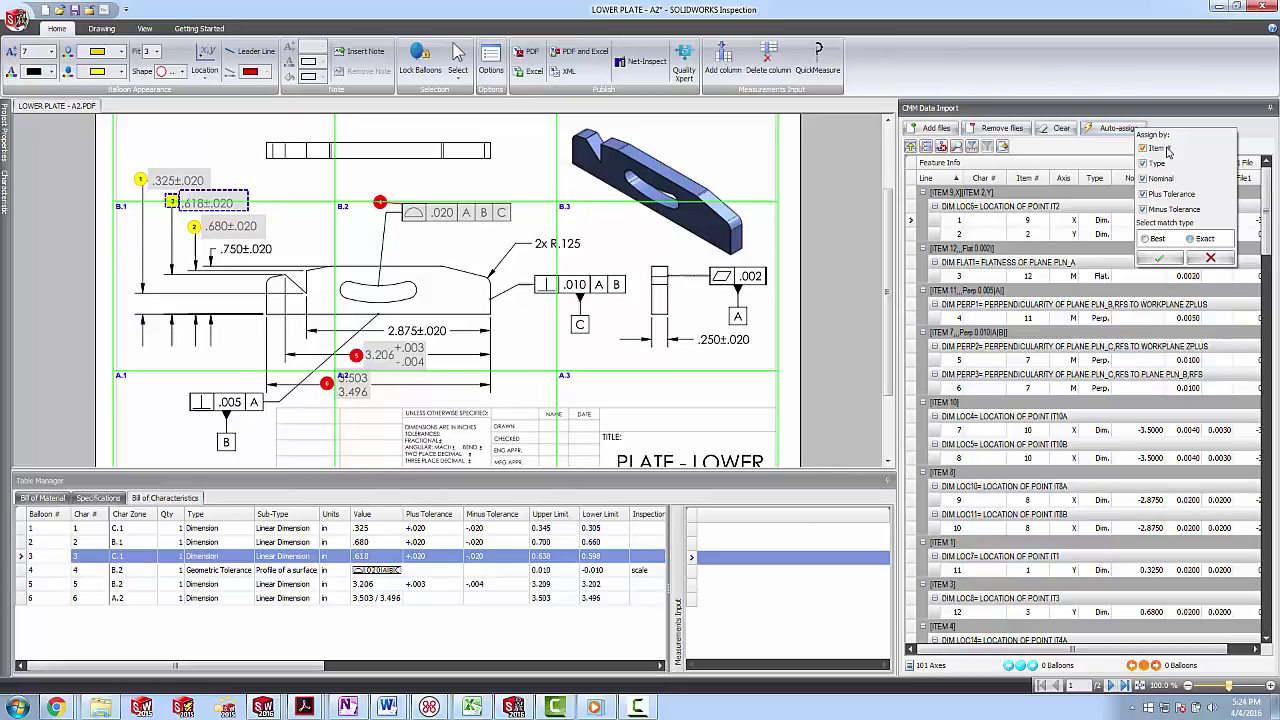
{"action": "left_click", "coordinate": [1144, 149]}
{"action": "left_click", "coordinate": [1159, 259]}
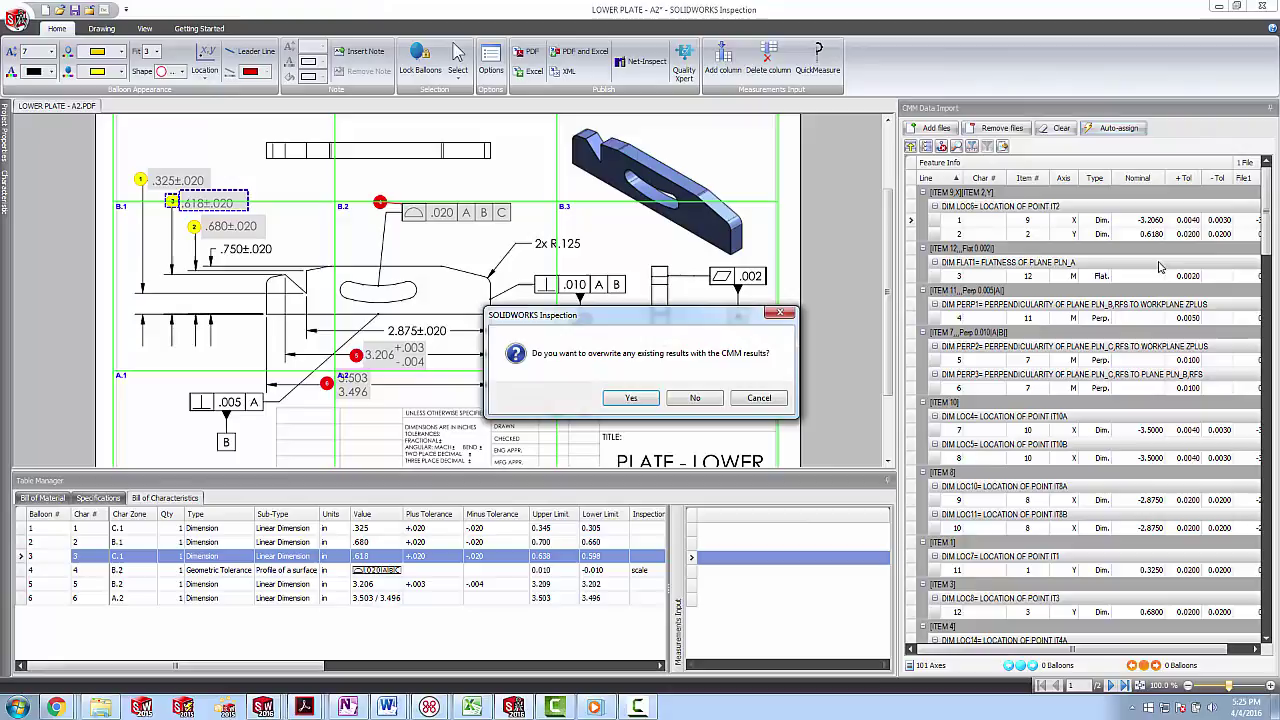
- Accept overwriting existing results, filling values 0.3283, 0.6797, 0.6176 and 3.2071
{"action": "left_click", "coordinate": [645, 400]}
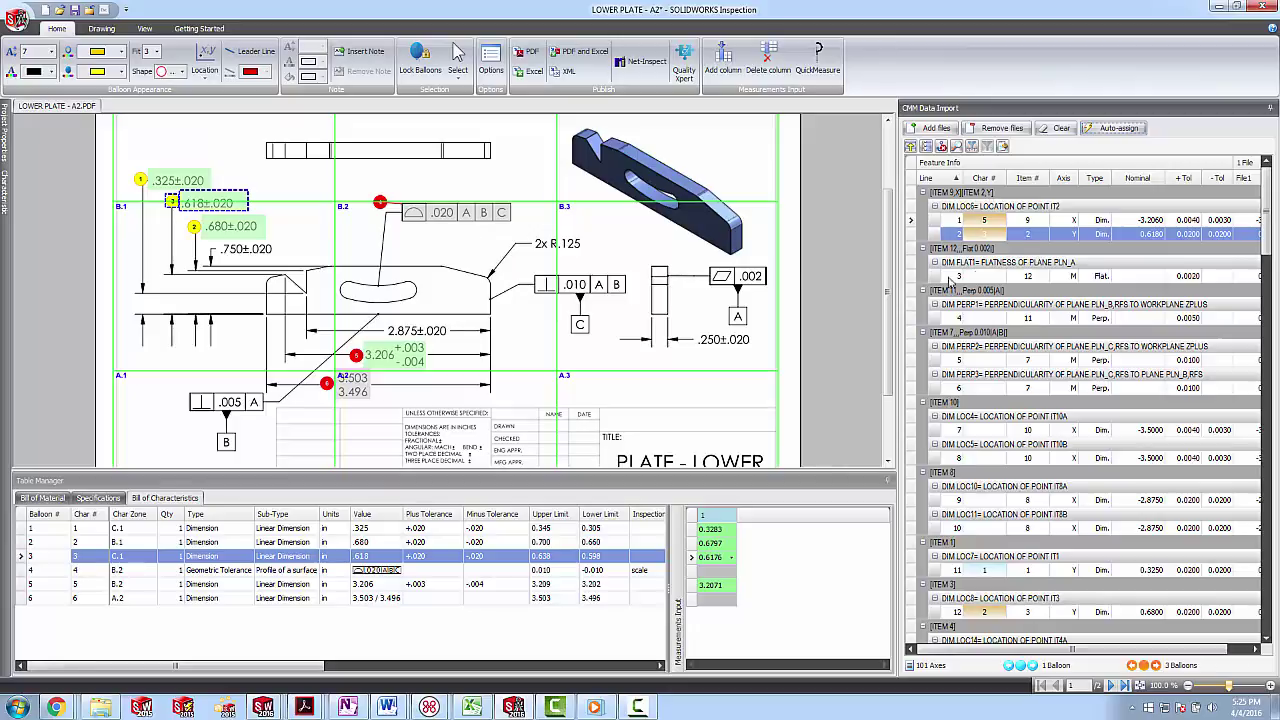
- Filter the CMM list to Profile rows and assign lines 18–63 to characteristic 4
{"action": "left_click", "coordinate": [1107, 178]}
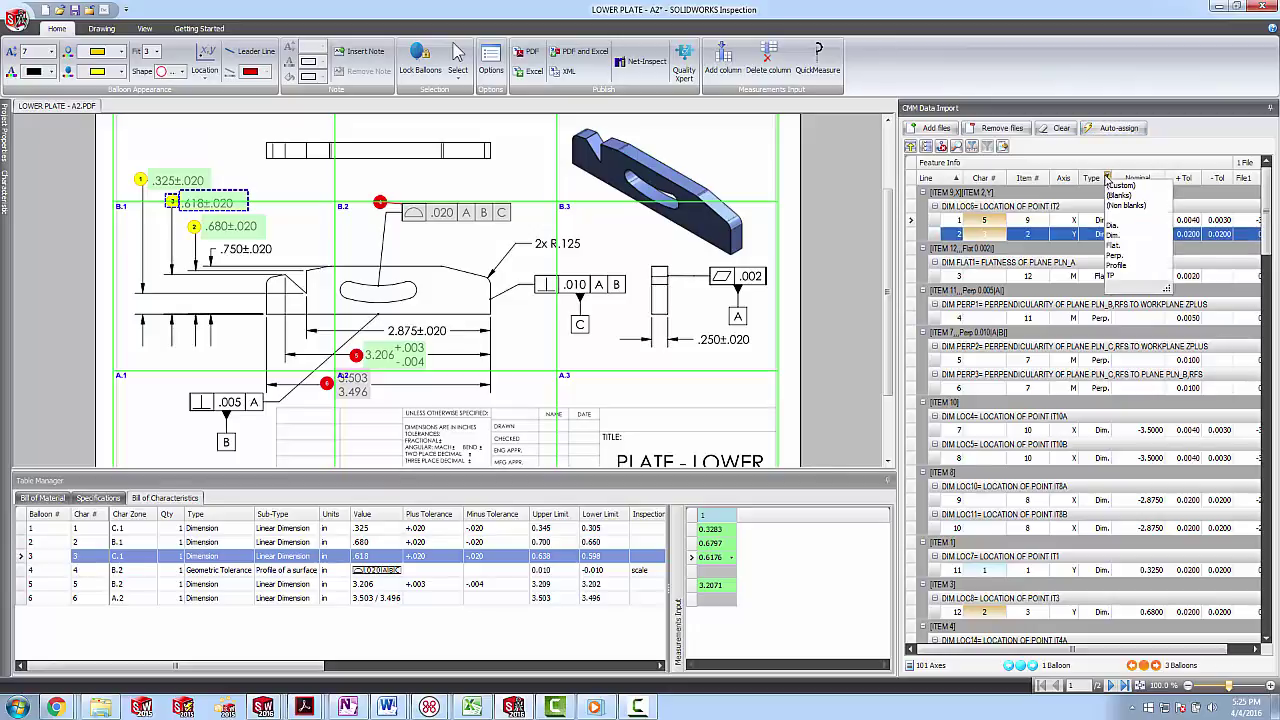
{"action": "left_click", "coordinate": [1121, 267]}
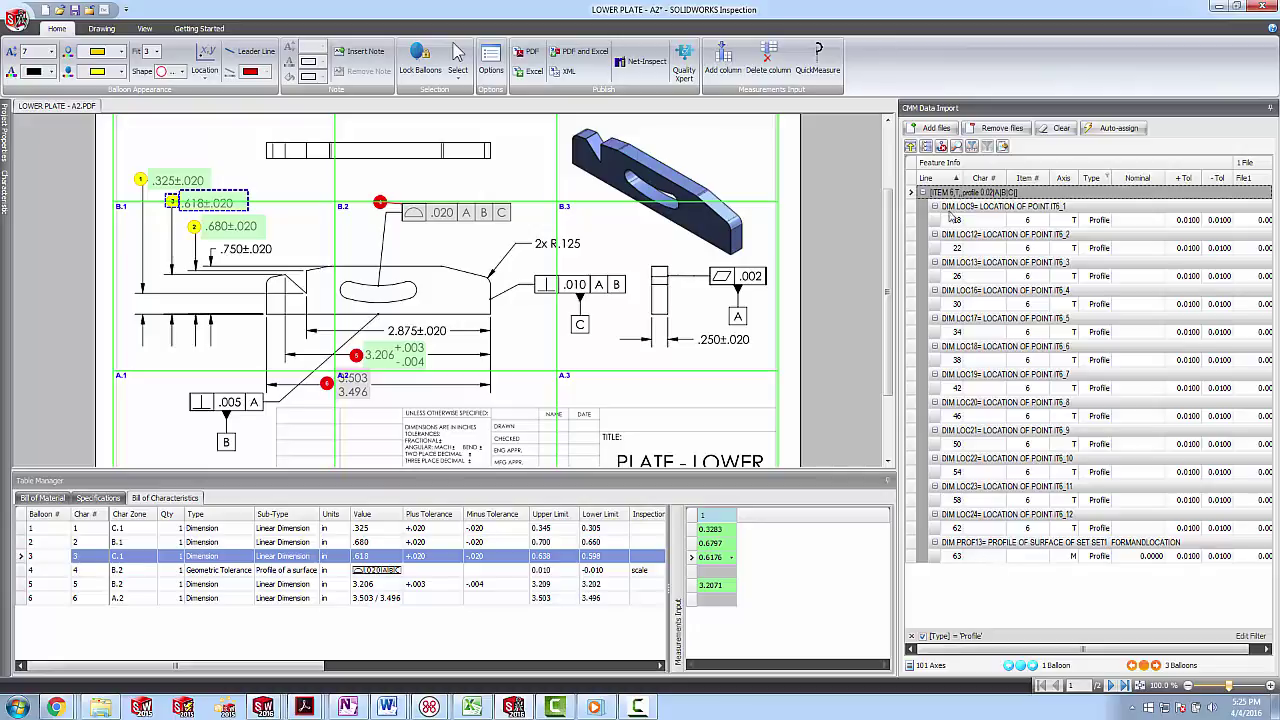
{"action": "left_click", "coordinate": [451, 213]}
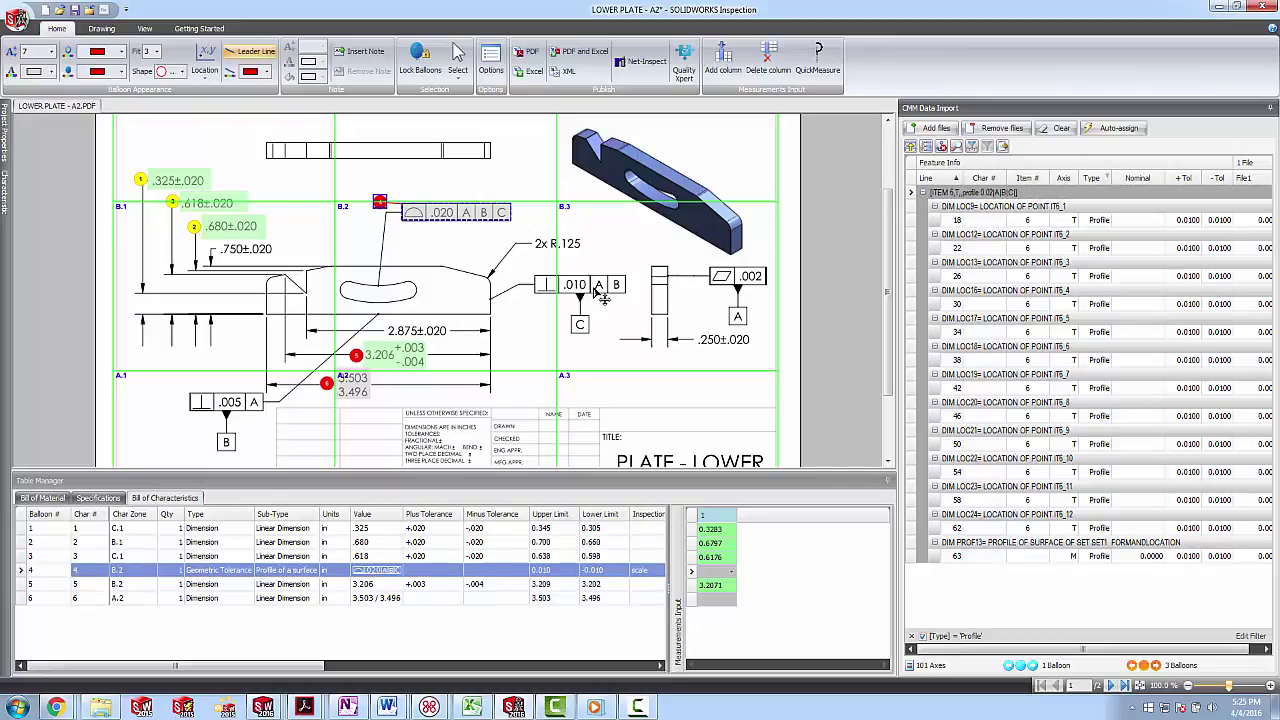
{"action": "left_click", "coordinate": [958, 220]}
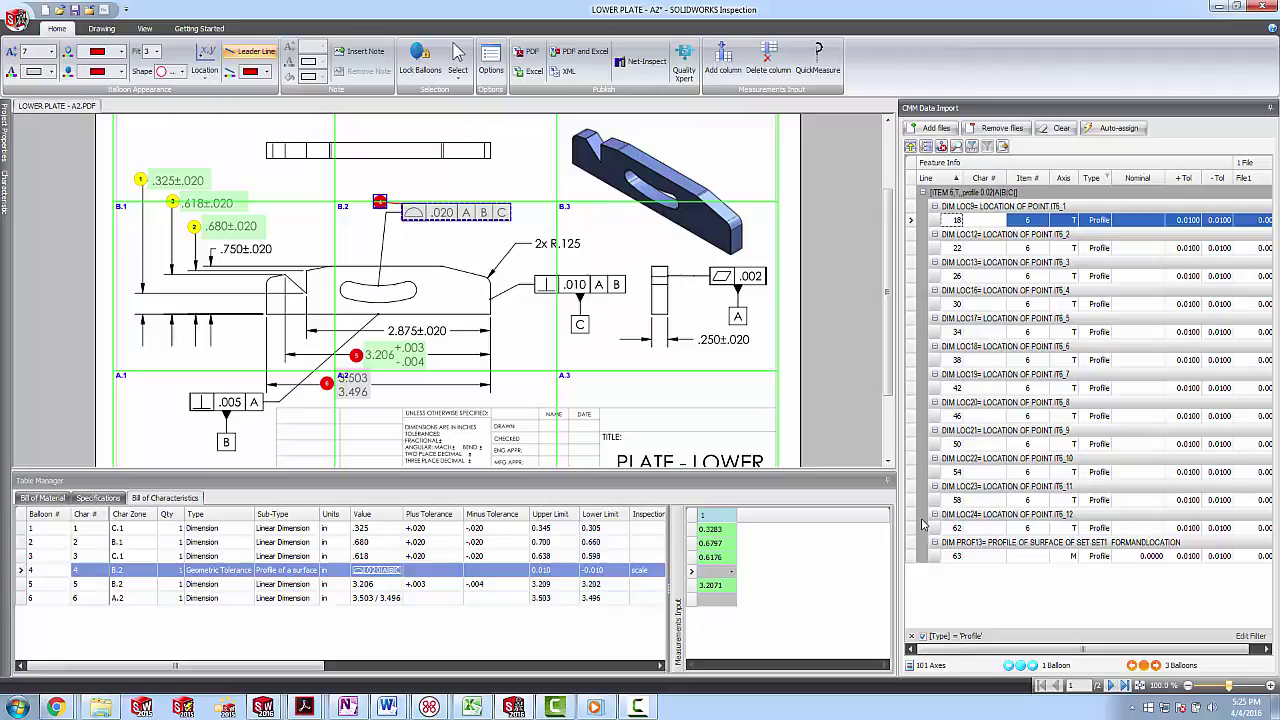
{"action": "left_click", "coordinate": [955, 557], "text": "shift"}
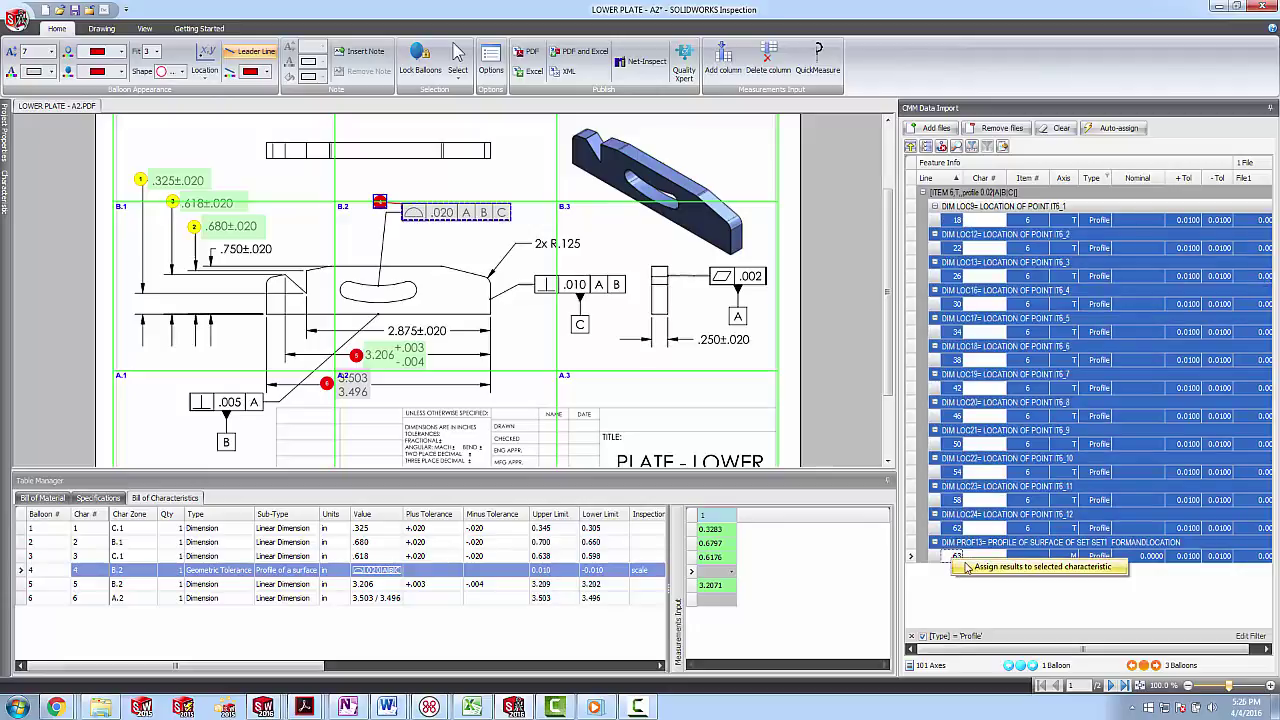
{"action": "left_click", "coordinate": [966, 568]}
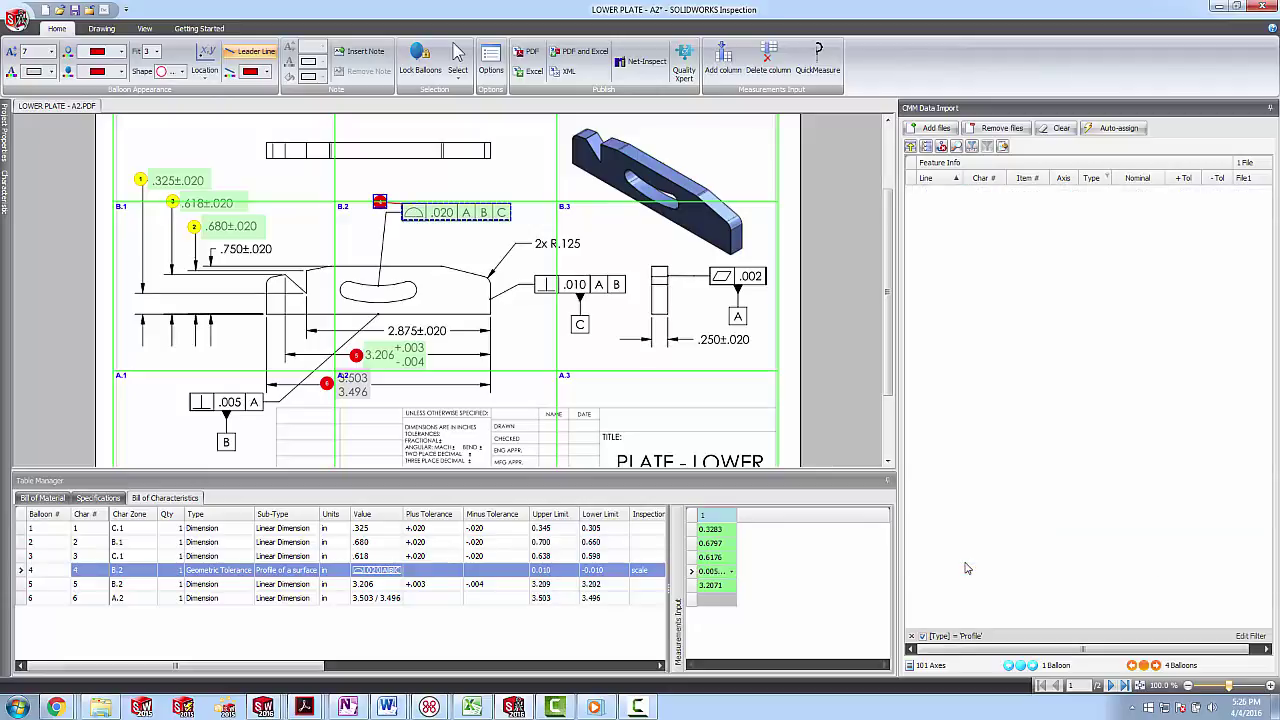
{"action": "left_click", "coordinate": [731, 572]}
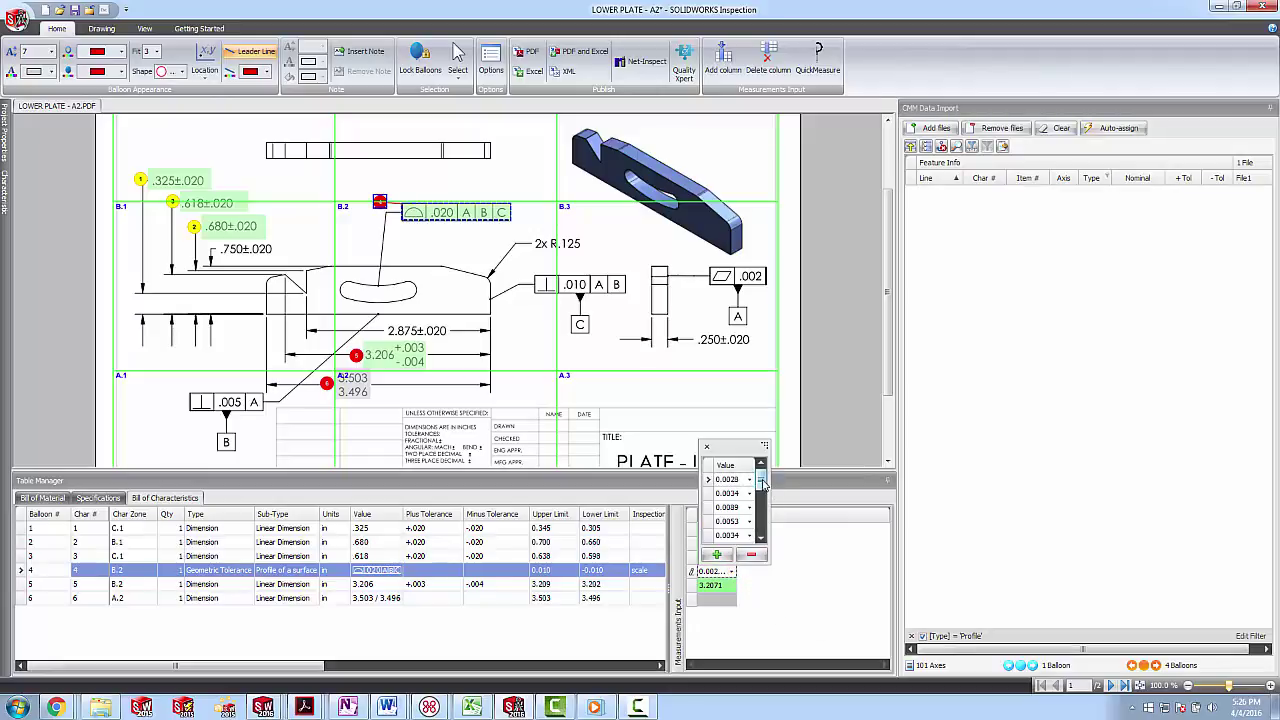
- Scroll through characteristic 4's profile values, such as 0.0053 and 0.0055, then close the list
{"action": "left_click_drag", "start_coordinate": [760, 480], "coordinate": [764, 530]}
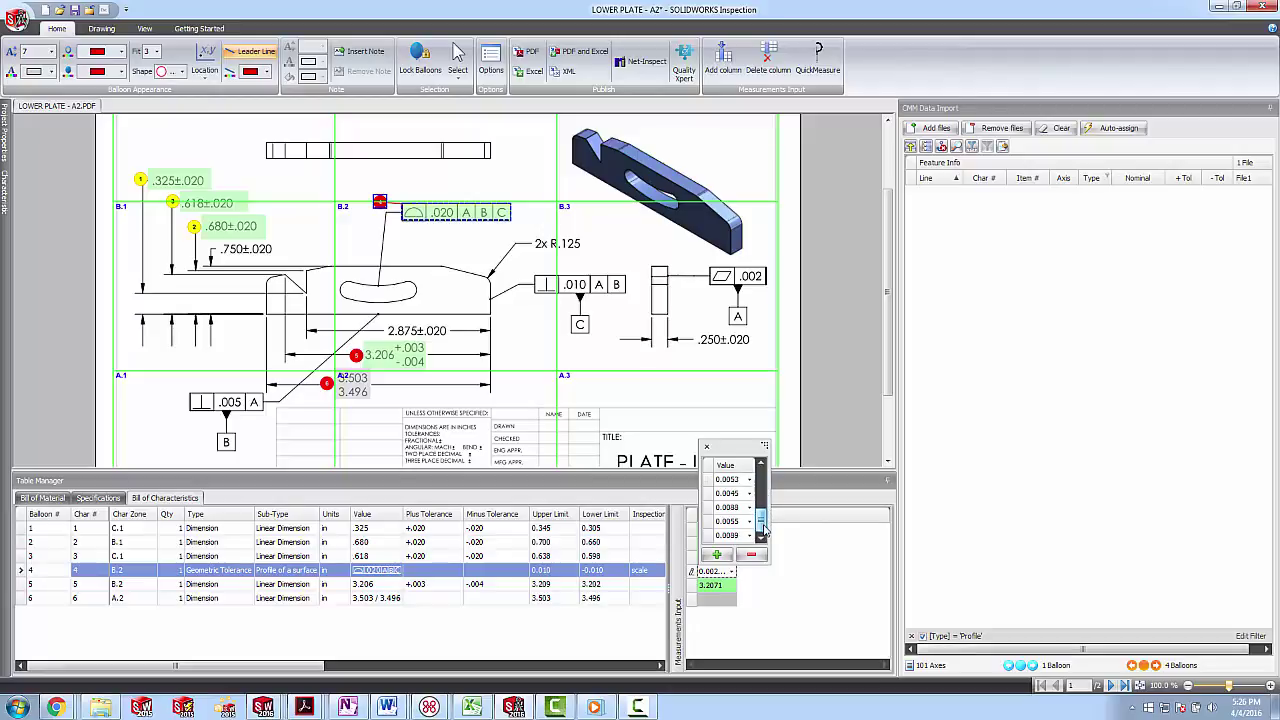
{"action": "left_click", "coordinate": [749, 529]}
{"action": "key", "text": "Up"}
{"action": "left_click", "coordinate": [727, 577]}
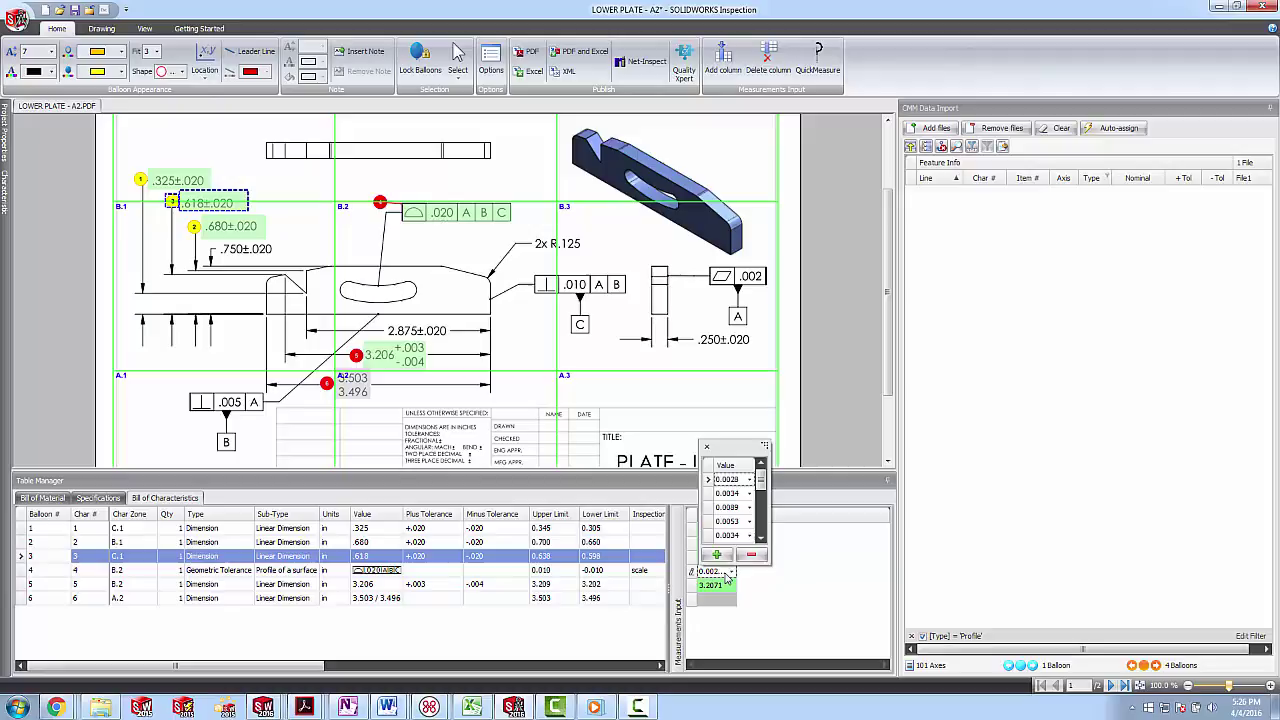
{"action": "left_click", "coordinate": [752, 578]}
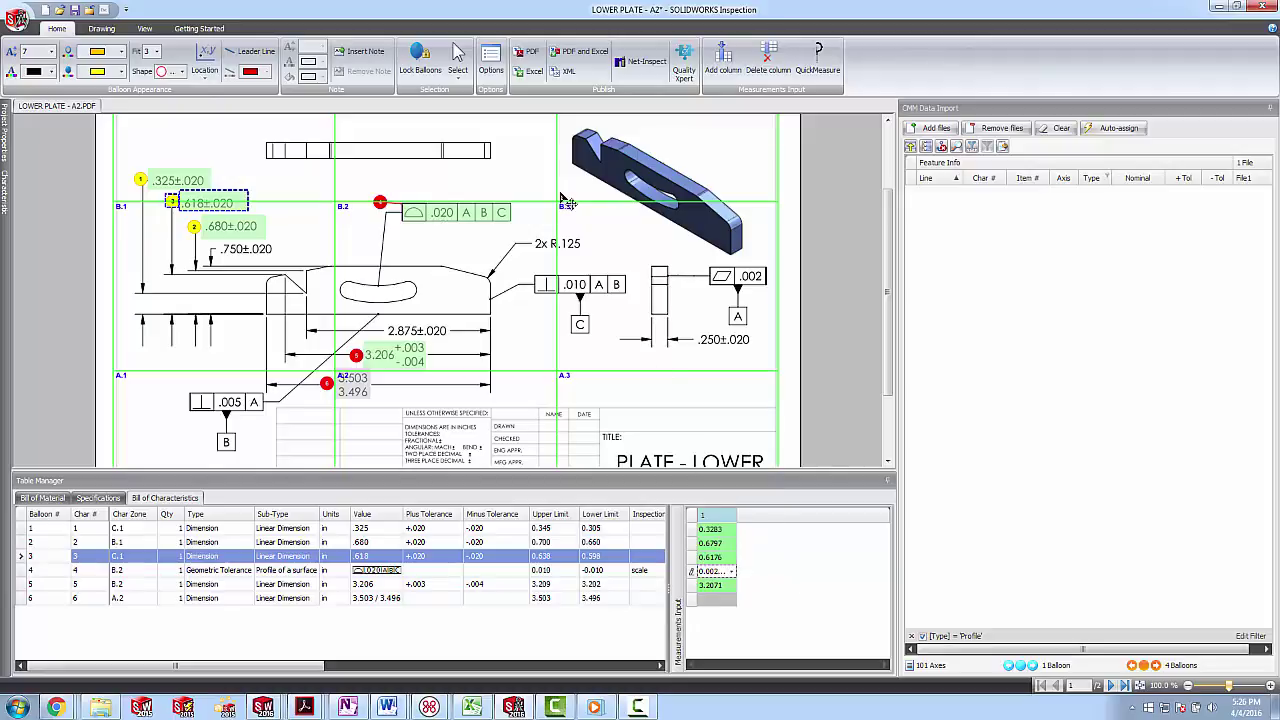
- Set Multiple Measurement Display to Worst Case in the Measurements Input application options
{"action": "left_click", "coordinate": [490, 60]}
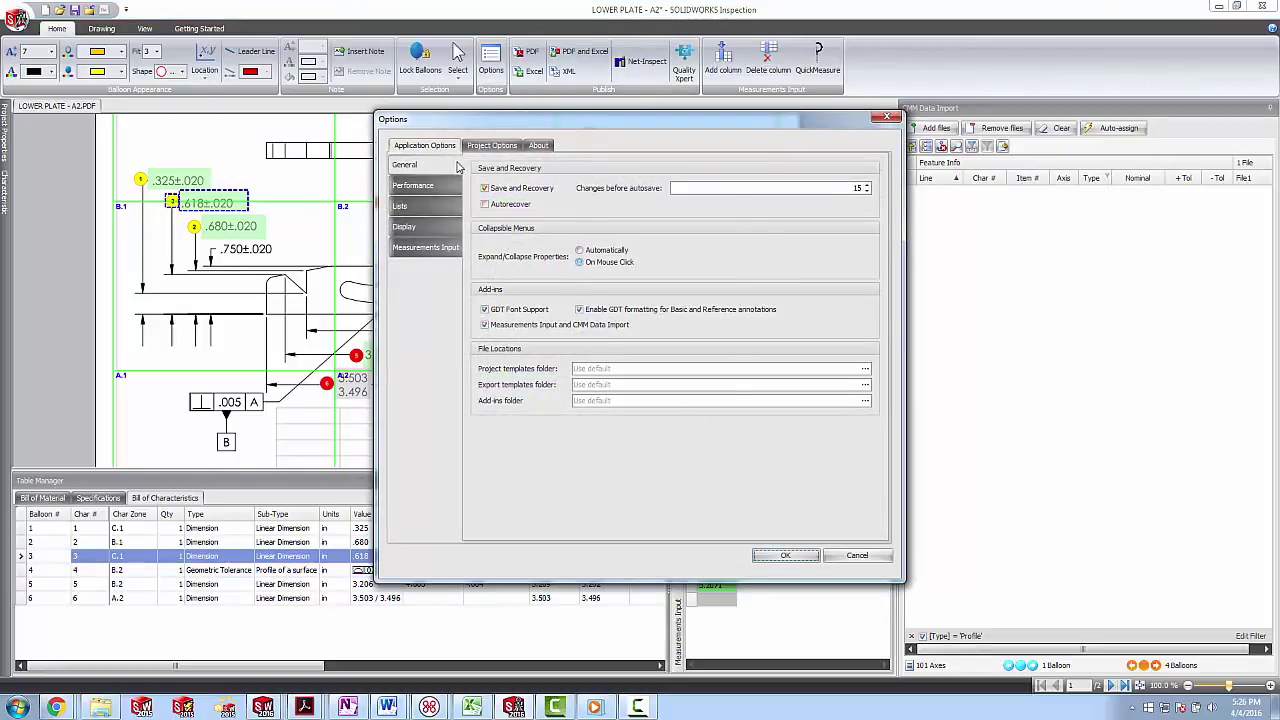
{"action": "left_click", "coordinate": [491, 145]}
{"action": "left_click", "coordinate": [424, 145]}
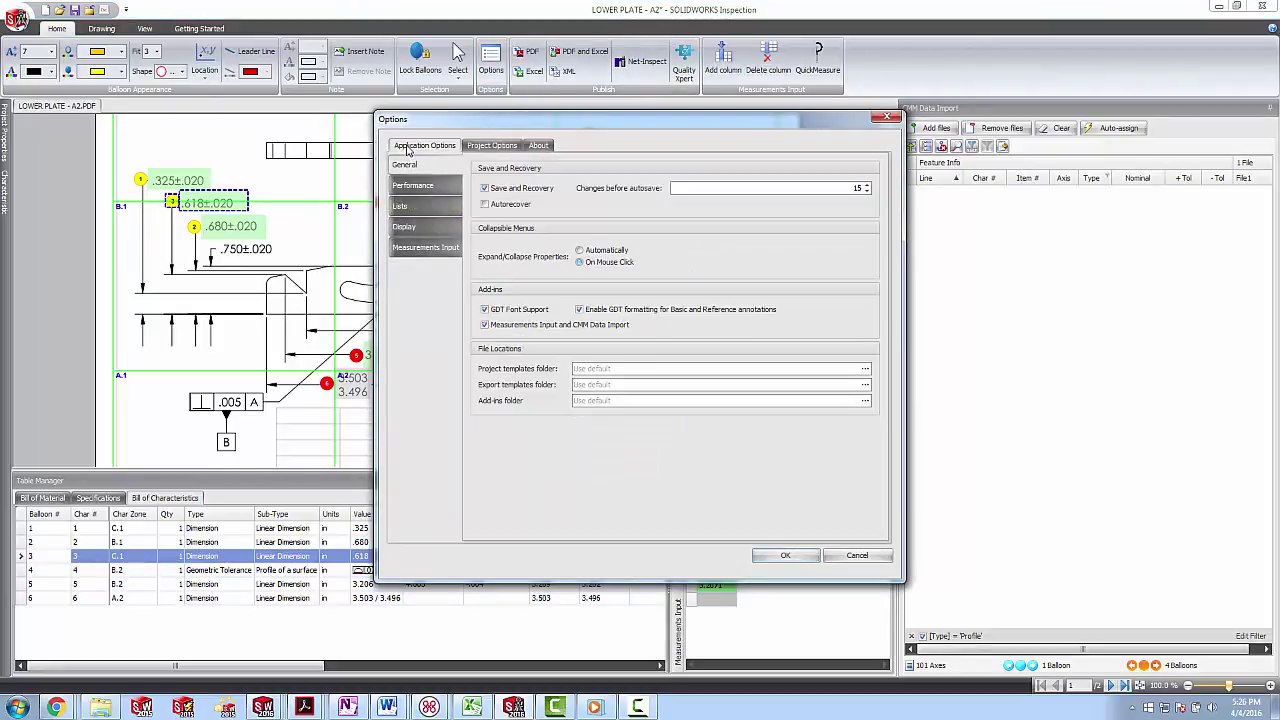
{"action": "left_click", "coordinate": [425, 247]}
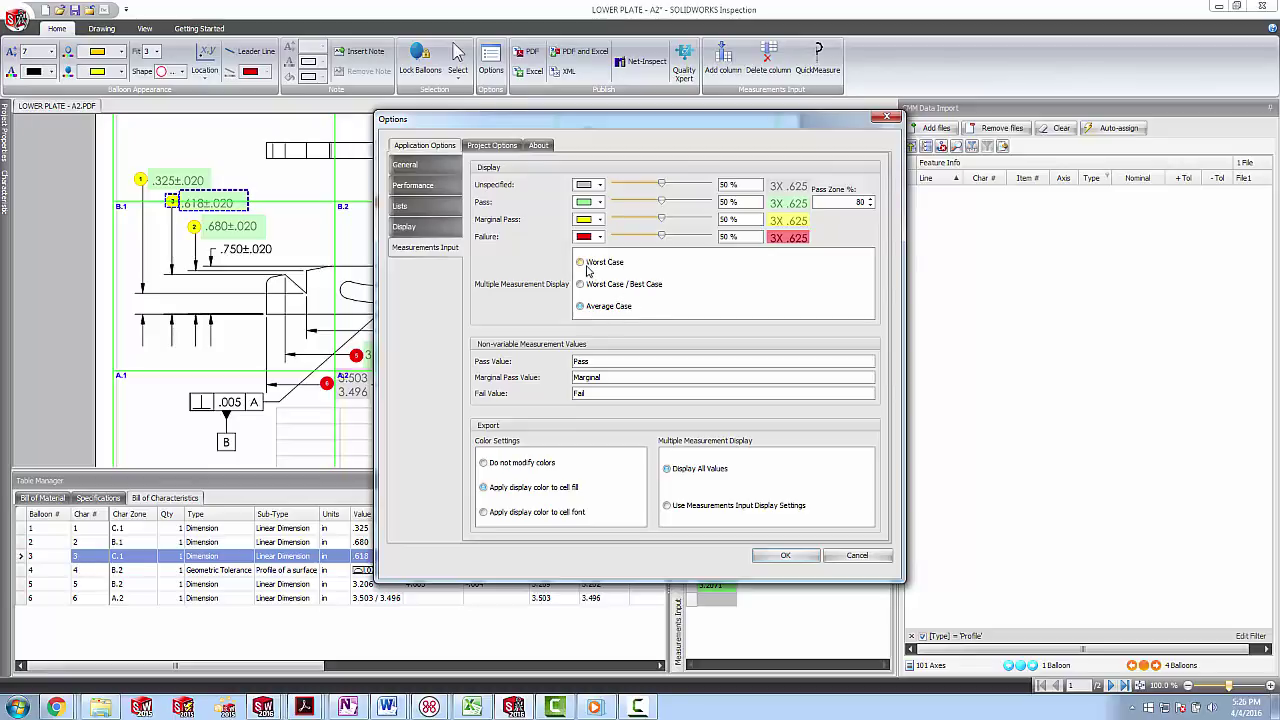
{"action": "left_click", "coordinate": [590, 263]}
{"action": "left_click", "coordinate": [786, 557]}
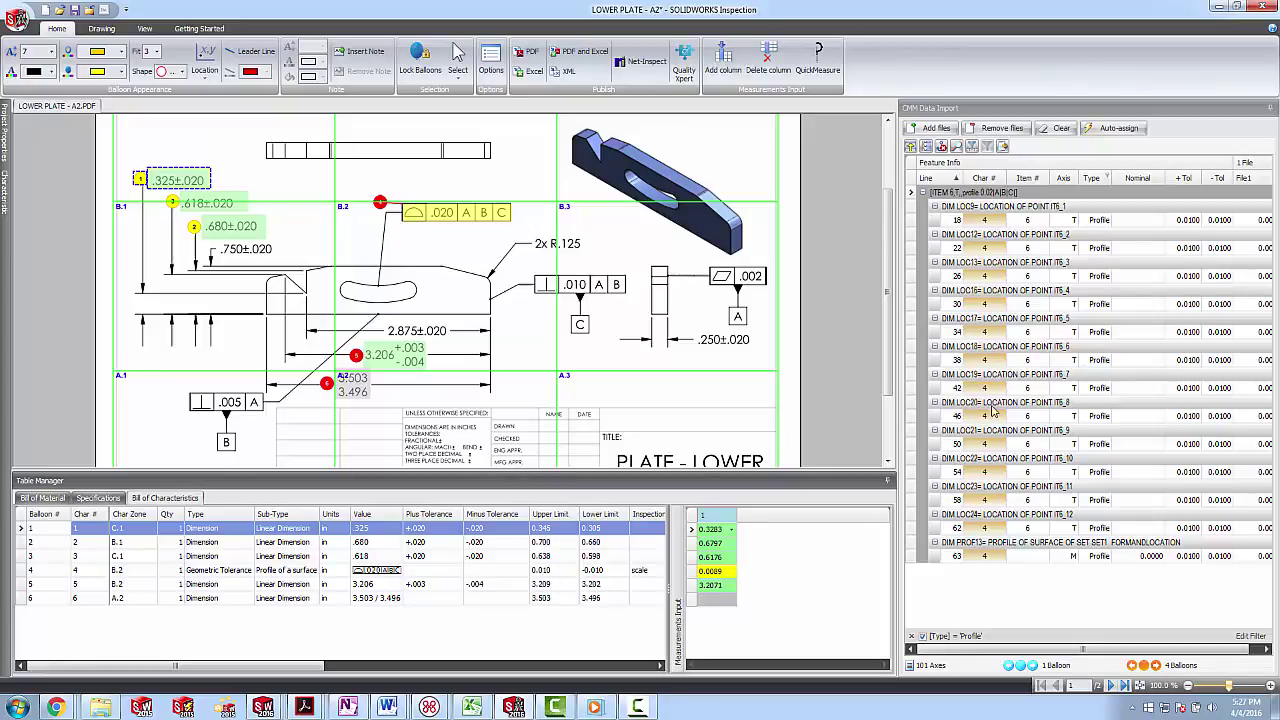
- Import PCDMIS C002 - NEW.txt as the second measurement run without saving the project
{"action": "left_click", "coordinate": [950, 128]}
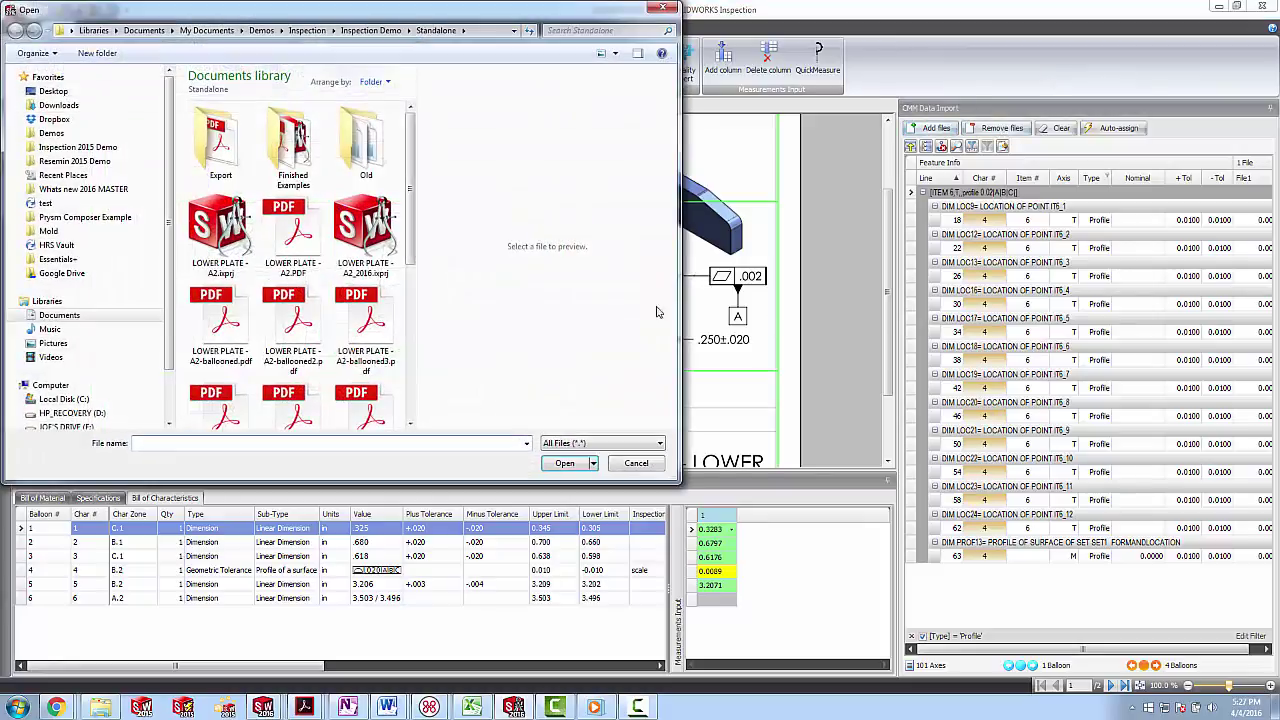
{"action": "left_click_drag", "start_coordinate": [413, 172], "coordinate": [413, 338]}
{"action": "left_click", "coordinate": [292, 385]}
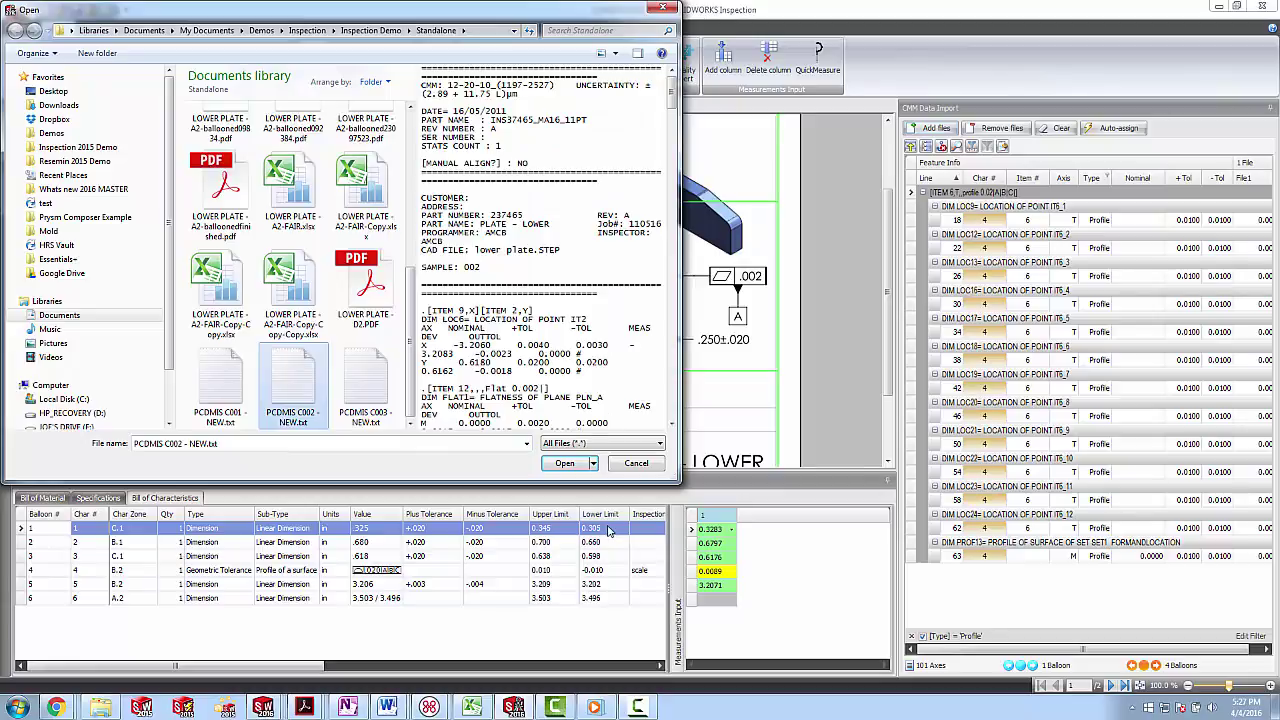
{"action": "left_click", "coordinate": [563, 465]}
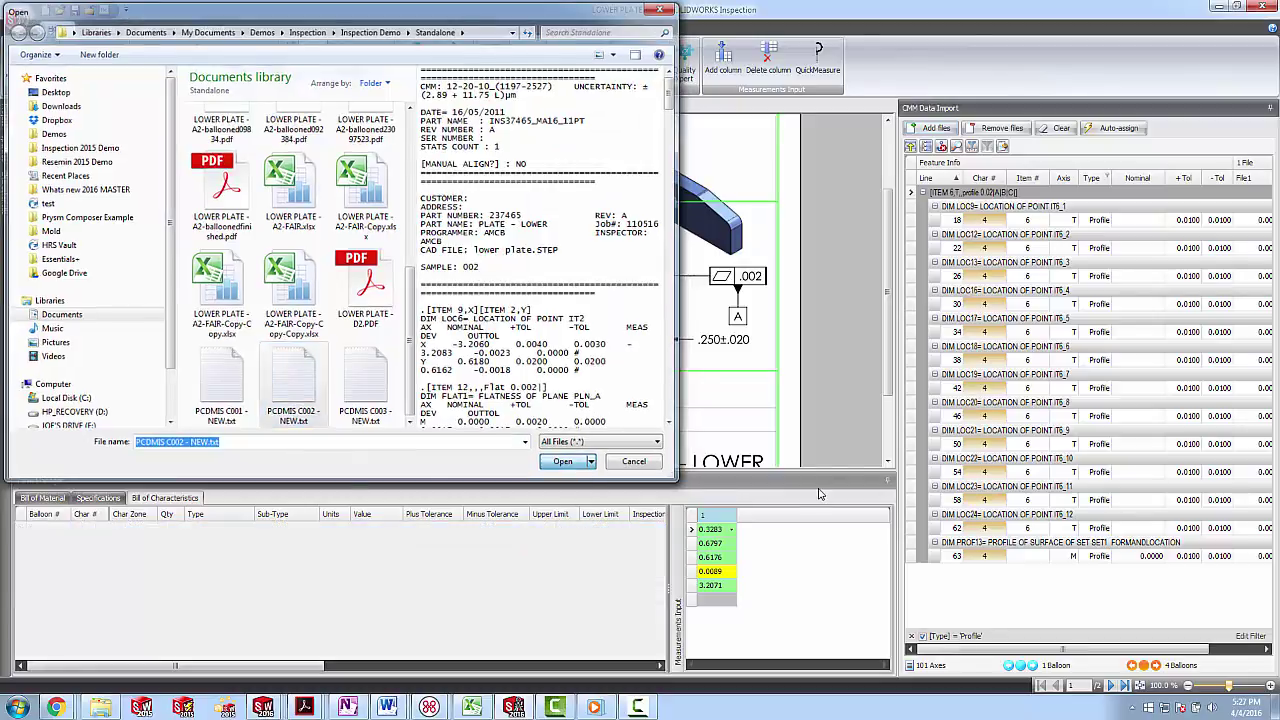
{"action": "left_click", "coordinate": [755, 400]}
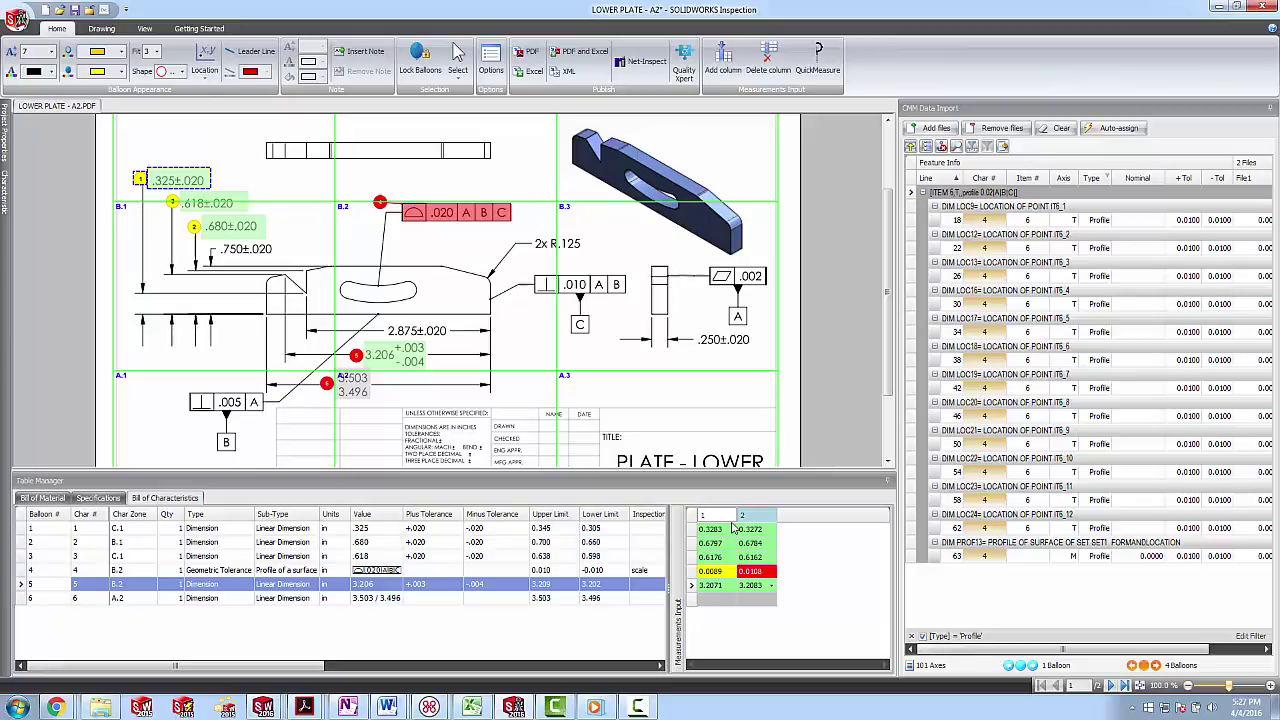
- Publish the ballooned drawing as LOWER PLATE - A2-ballooned03489543.pdf and close the PDF viewer
{"action": "left_click", "coordinate": [595, 59]}
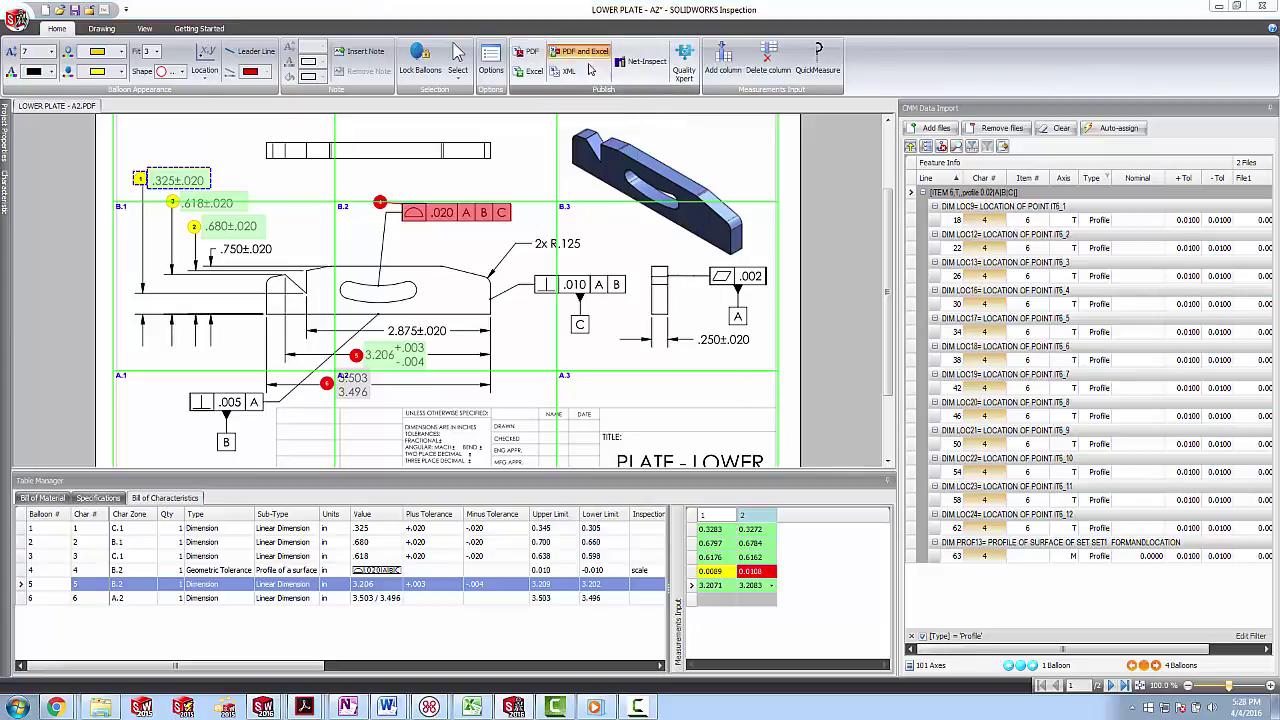
{"action": "left_click", "coordinate": [199, 392]}
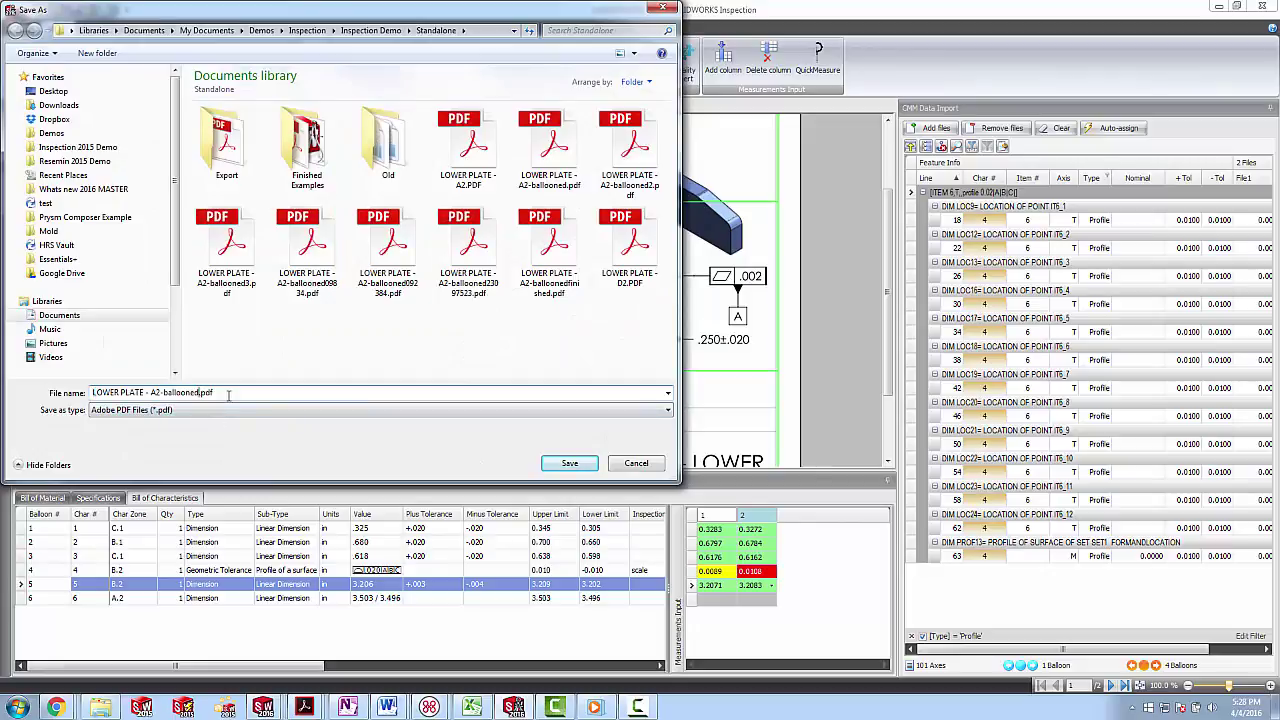
{"action": "type", "text": "03489543"}
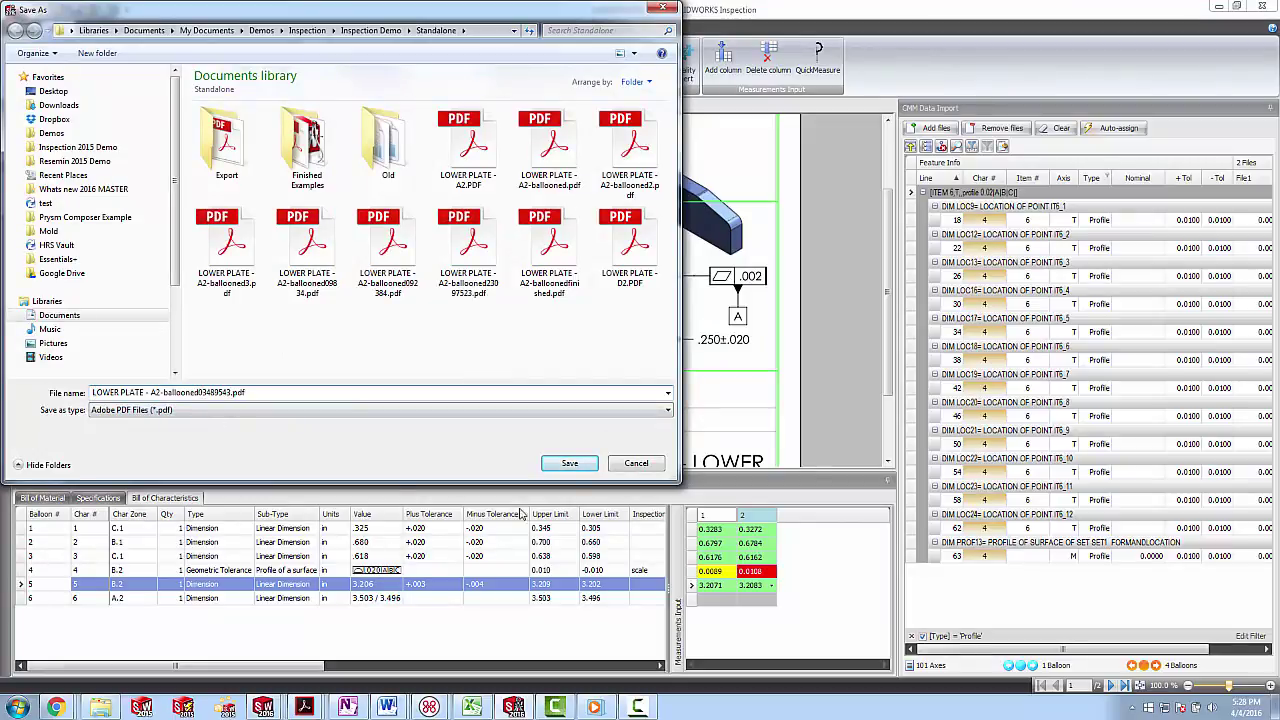
{"action": "left_click", "coordinate": [569, 464]}
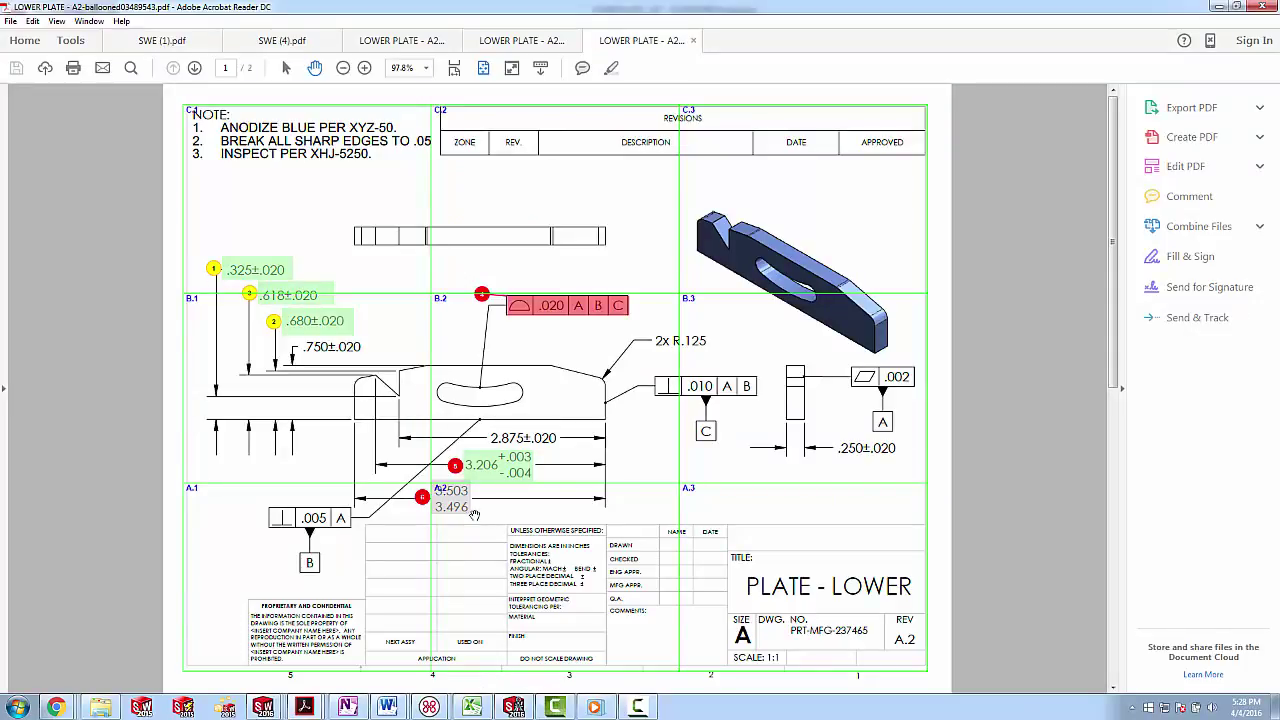
{"action": "left_click", "coordinate": [1263, 6]}
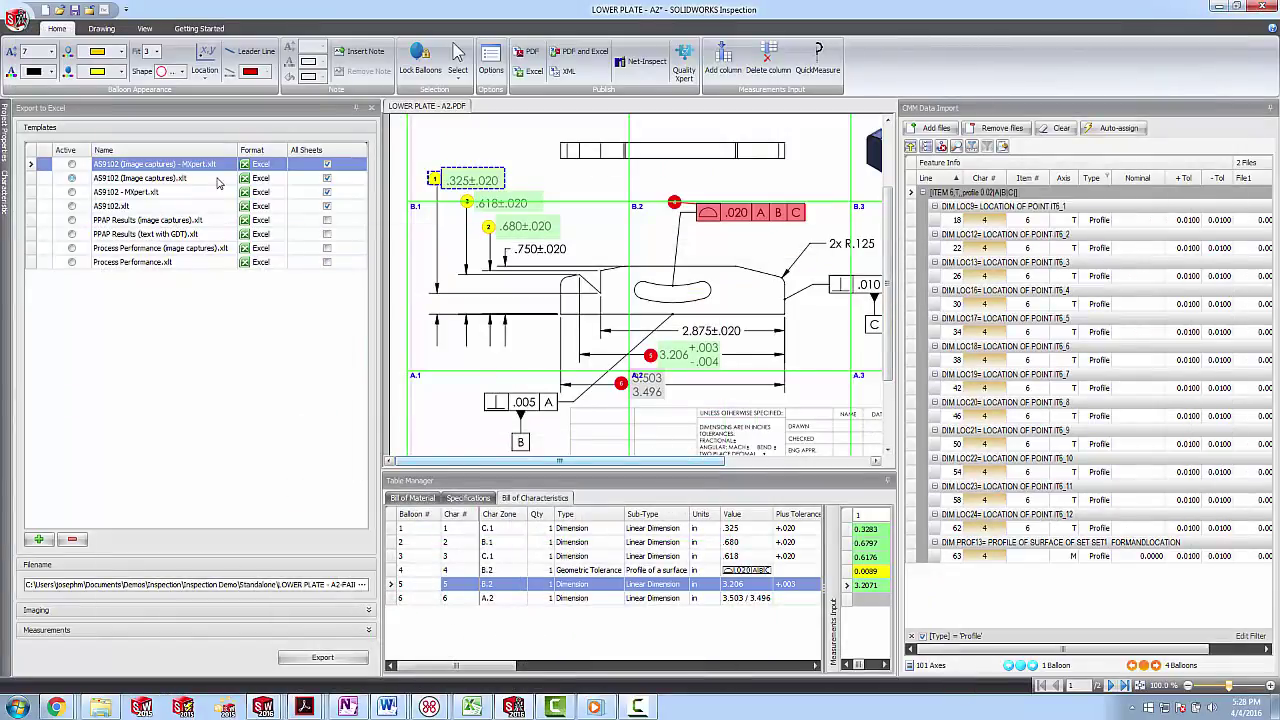
- Export the report with the AS9102 (Image captures) - MXpert template, replacing LOWER PLATE - A2-FAIR.xlsx
{"action": "left_click", "coordinate": [71, 164]}
{"action": "left_click", "coordinate": [321, 658]}
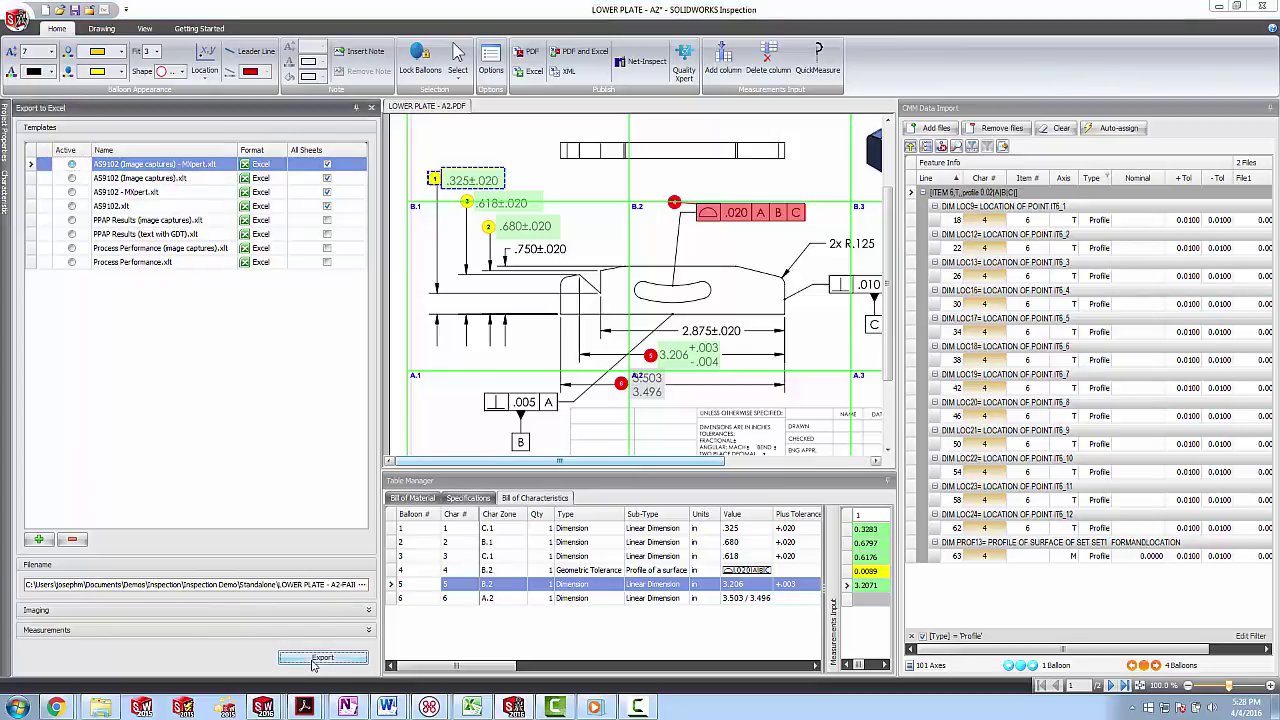
{"action": "left_click", "coordinate": [692, 403]}
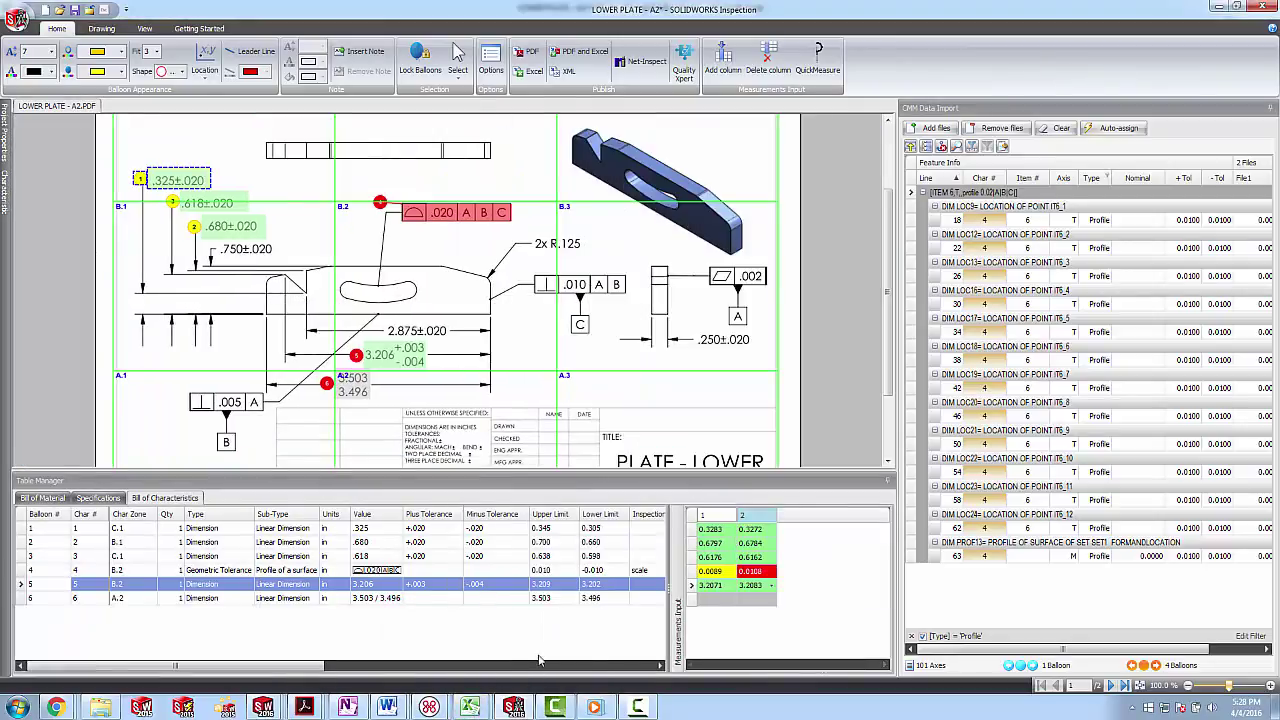
- Bring LOWER PLATE - A2-FAIR.xlsx forward in Excel and scroll down Form 3 to review both runs
{"action": "mouse_move", "coordinate": [470, 707]}
{"action": "left_click", "coordinate": [545, 630]}
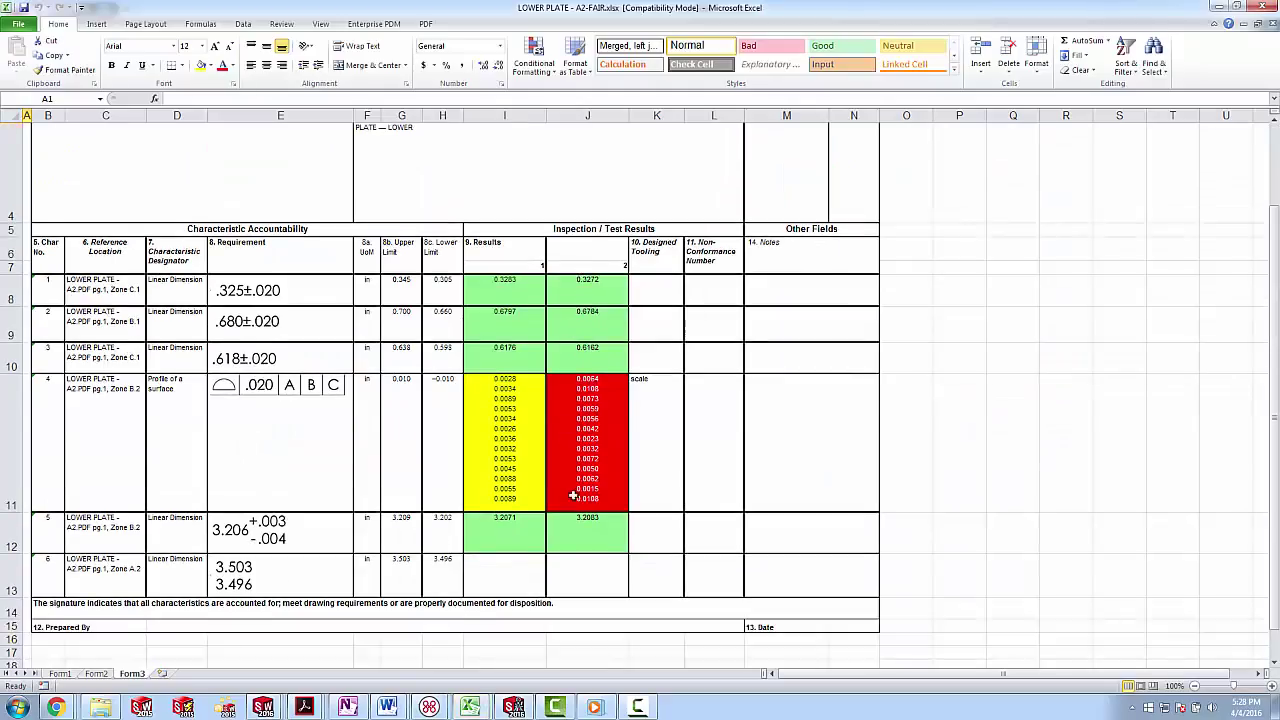
{"action": "scroll", "coordinate": [550, 490], "scroll_direction": "down", "scroll_amount": 1}
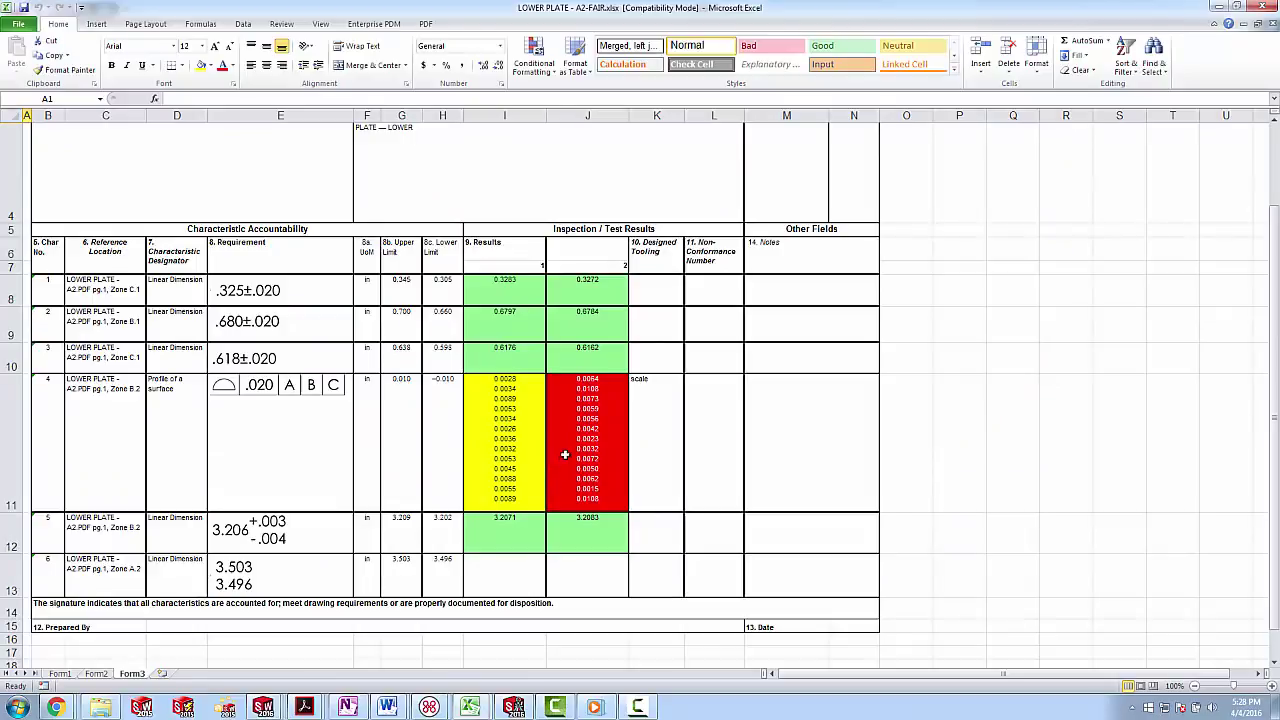